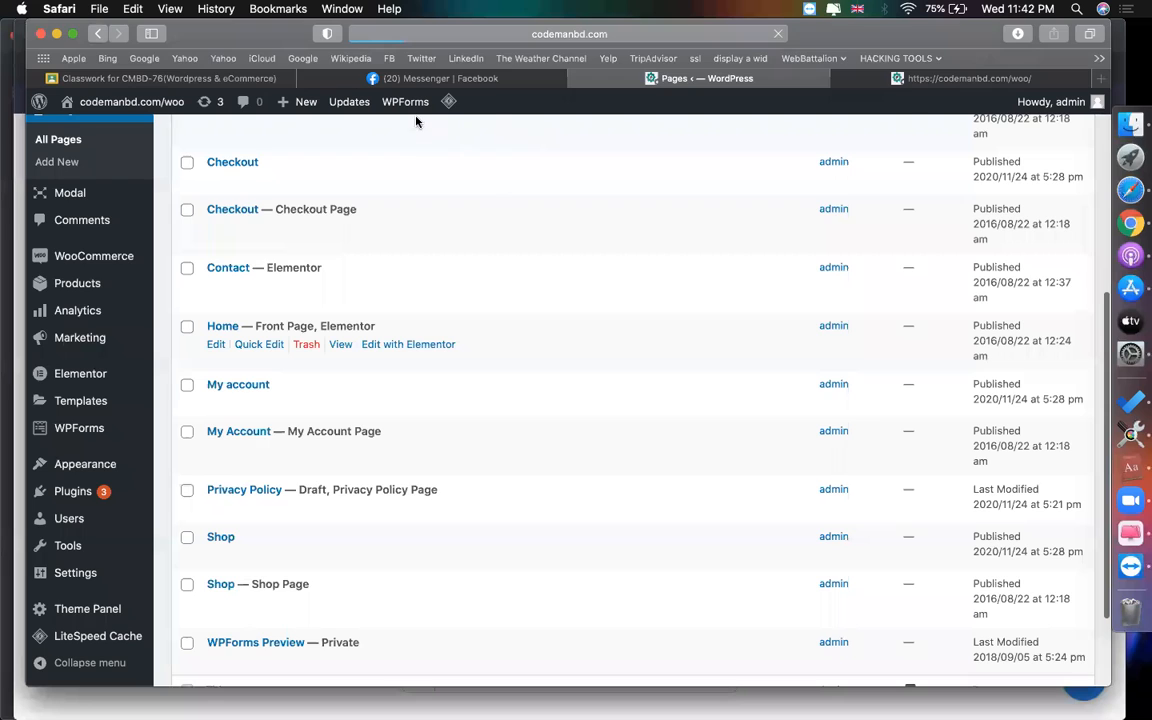
- Scroll the Pages list to confirm 12 pages remain after trashing Home
{"action": "scroll", "coordinate": [594, 409], "scroll_direction": "down", "scroll_amount": 5}
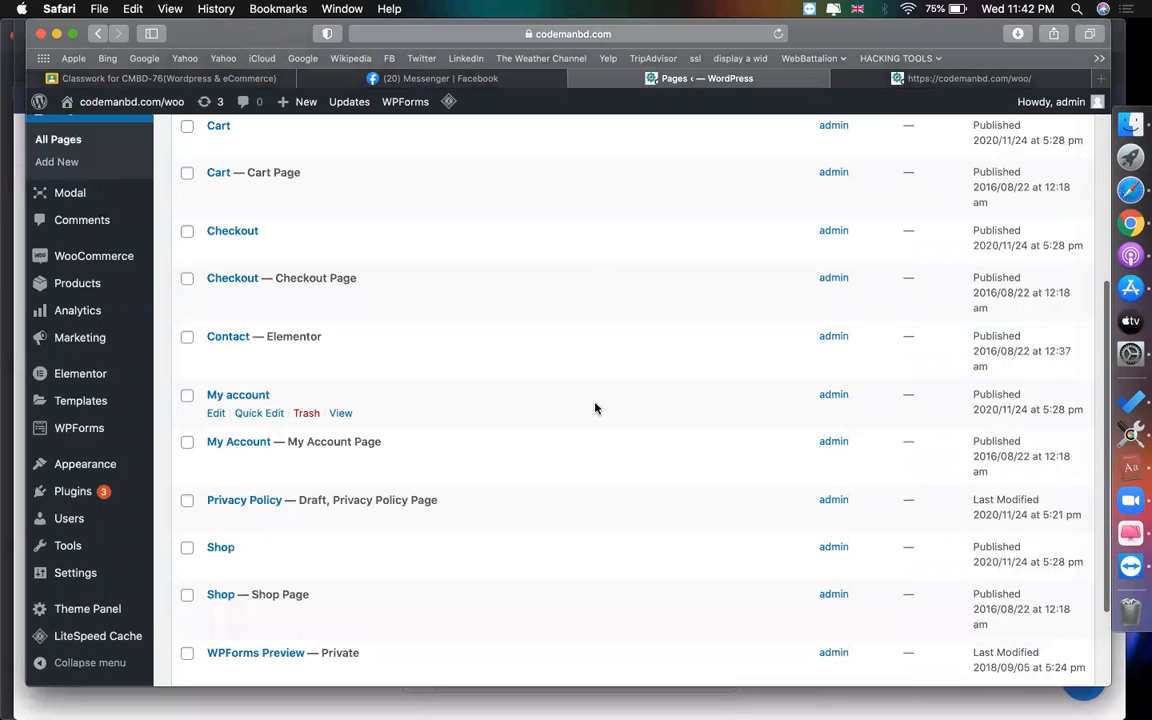
{"action": "scroll", "coordinate": [594, 406], "scroll_direction": "down", "scroll_amount": 3}
{"action": "scroll", "coordinate": [594, 406], "scroll_direction": "up", "scroll_amount": 10}
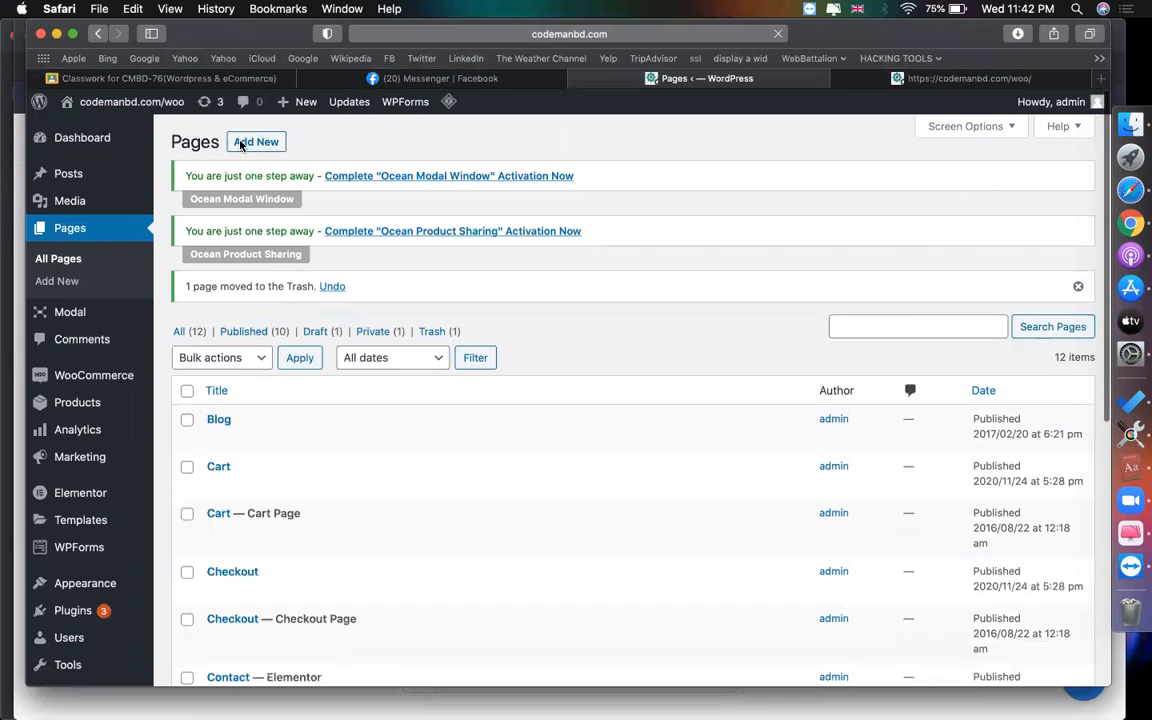
- Publish a new empty page titled 'home' and view the live storefront
{"action": "left_click", "coordinate": [241, 145]}
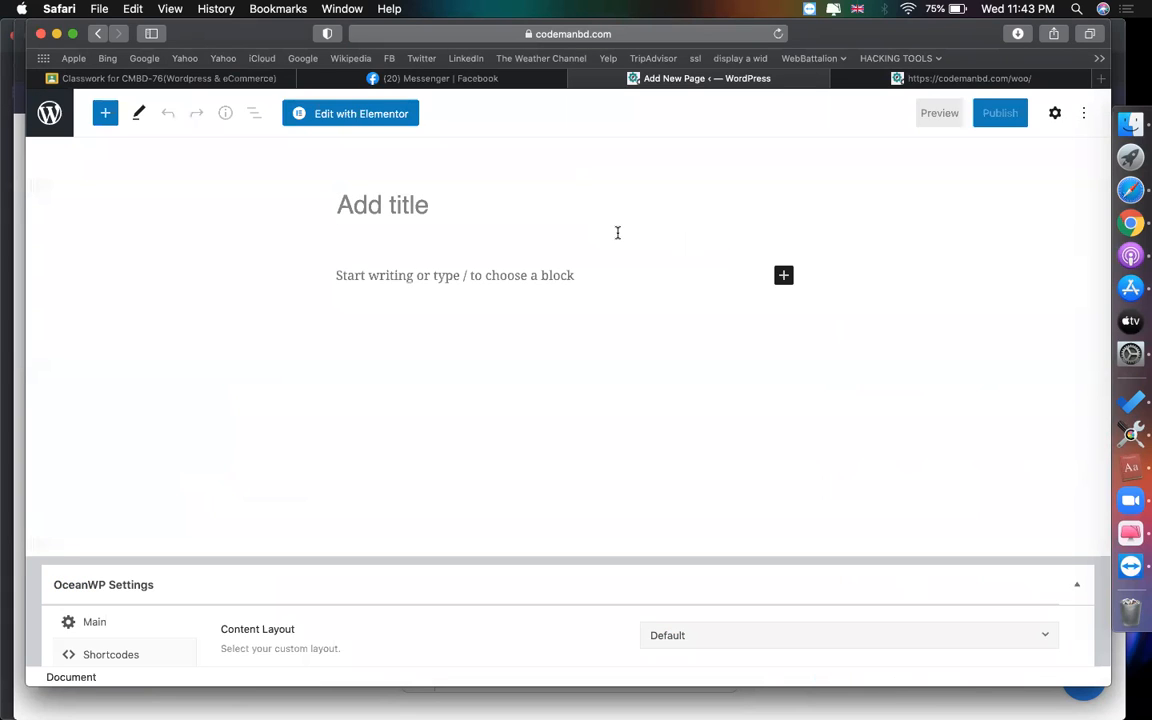
{"action": "type", "text": "home"}
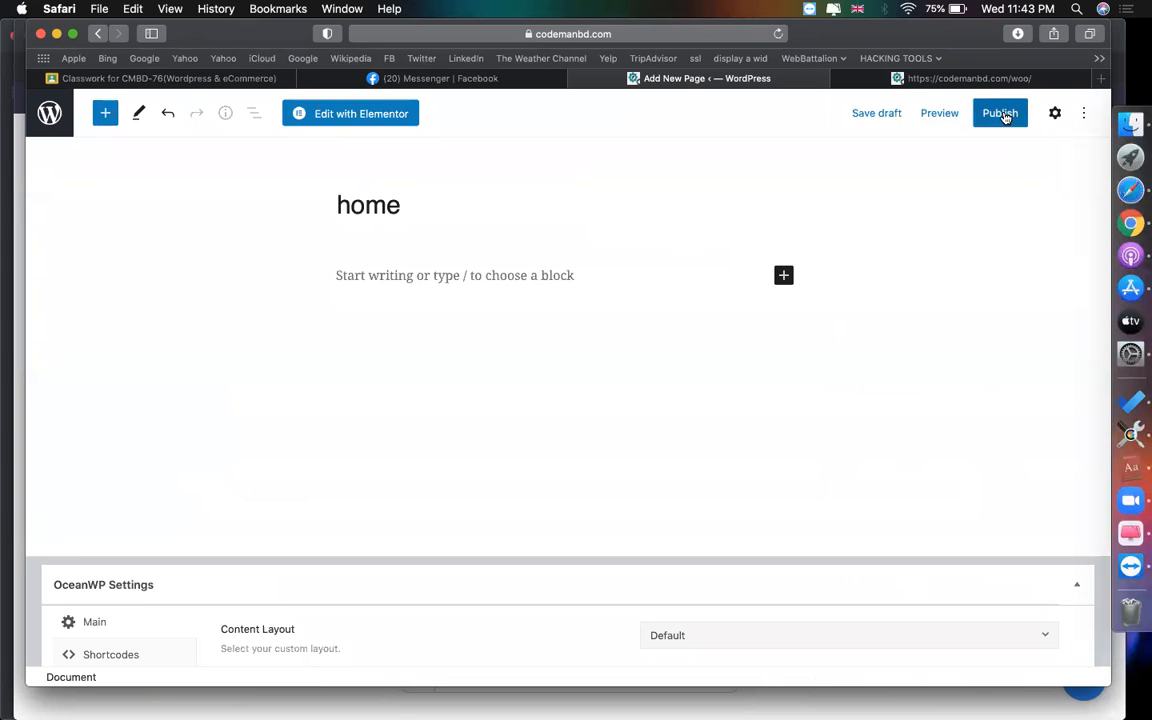
{"action": "left_click", "coordinate": [998, 113]}
{"action": "left_click", "coordinate": [941, 118]}
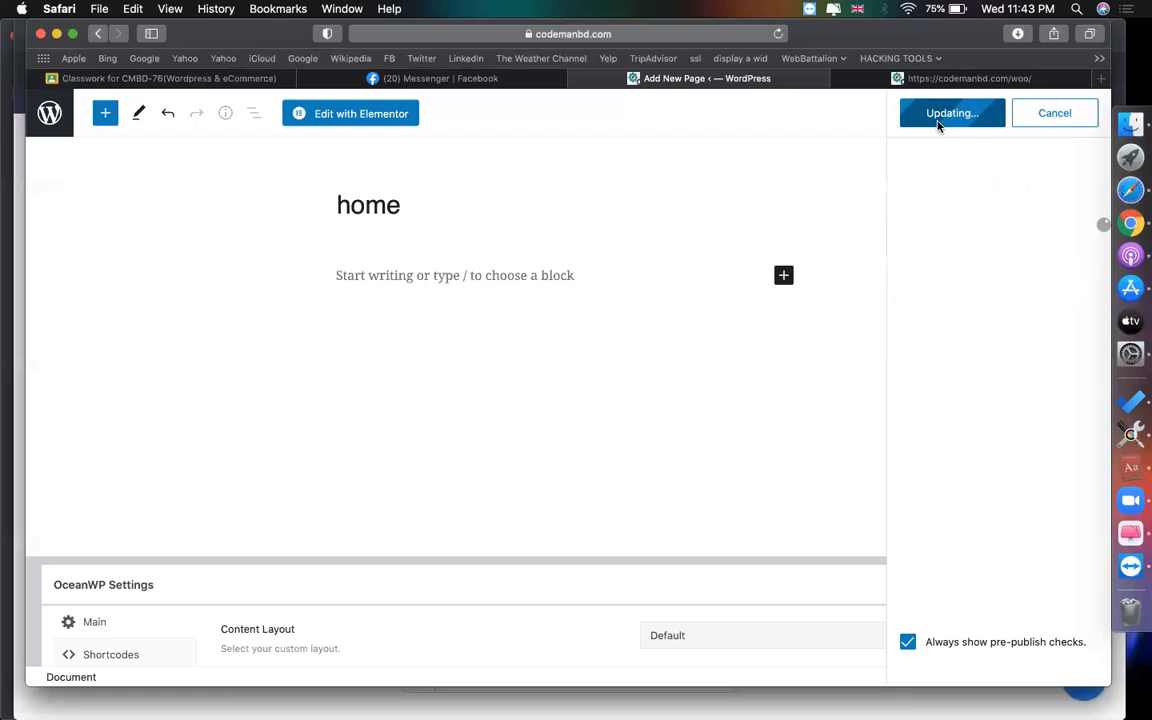
{"action": "left_click", "coordinate": [951, 78]}
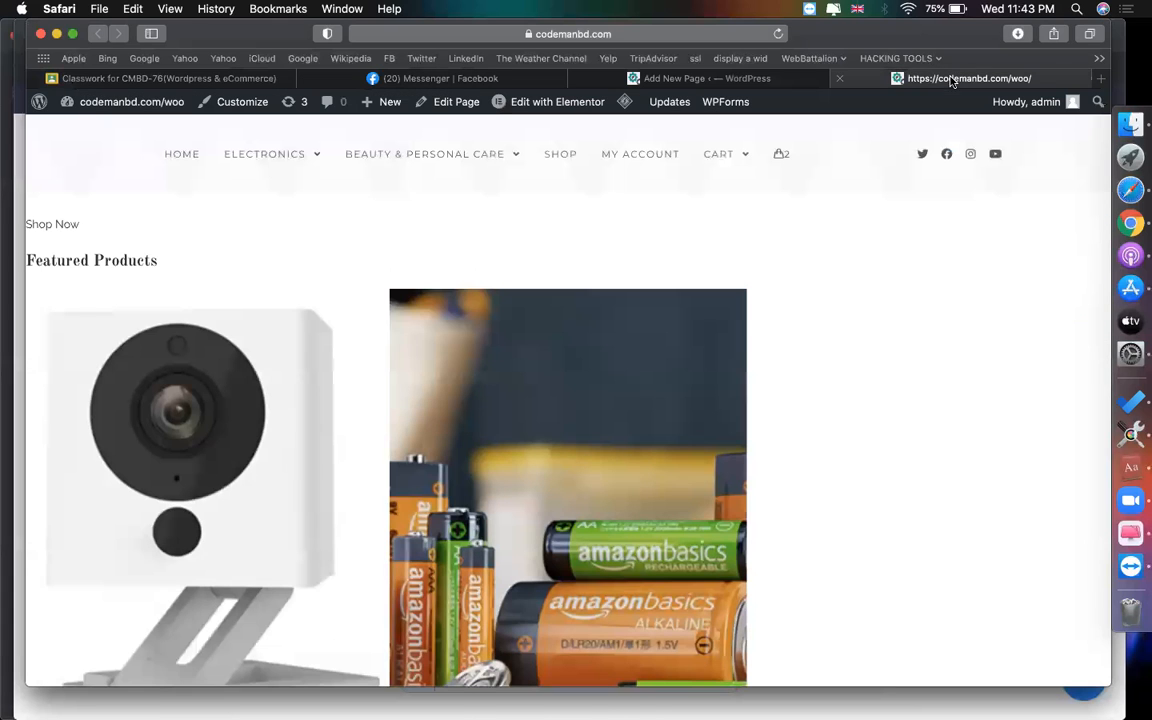
- Return to the admin Dashboard from the site-name menu and browse the sidebar
{"action": "mouse_move", "coordinate": [108, 104]}
{"action": "left_click", "coordinate": [86, 132]}
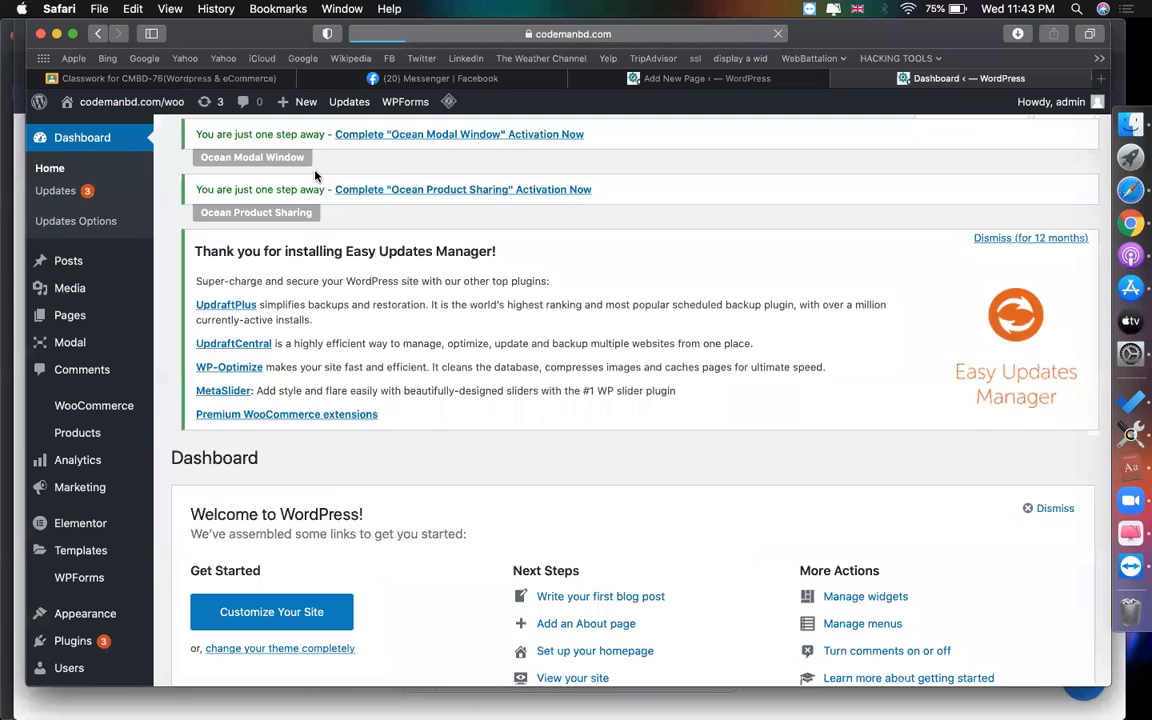
{"action": "scroll", "coordinate": [113, 363], "scroll_direction": "down", "scroll_amount": 5}
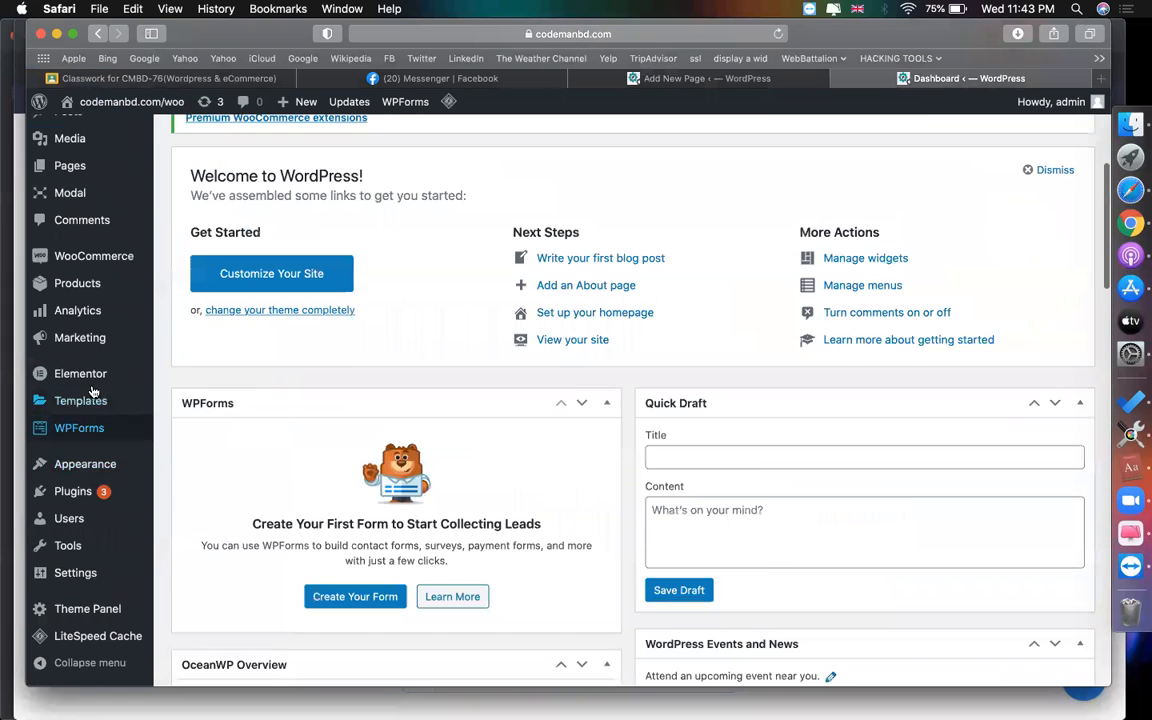
{"action": "mouse_move", "coordinate": [80, 400]}
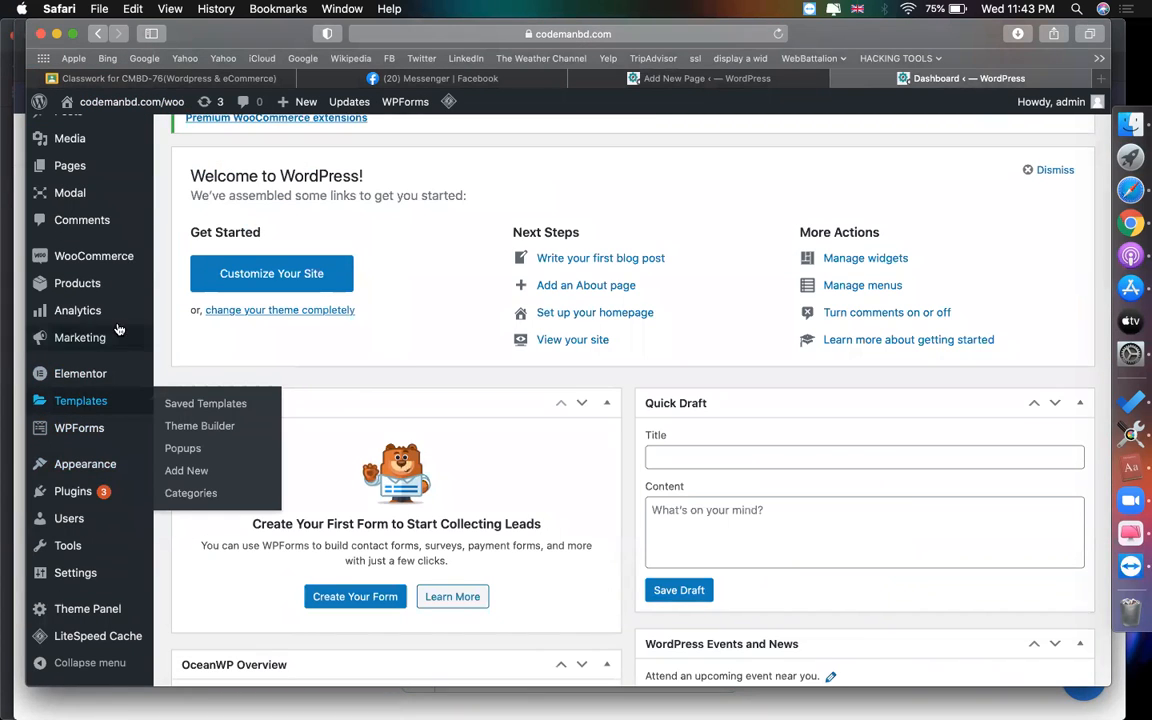
{"action": "mouse_move", "coordinate": [63, 280]}
{"action": "scroll", "coordinate": [63, 280], "scroll_direction": "up", "scroll_amount": 3}
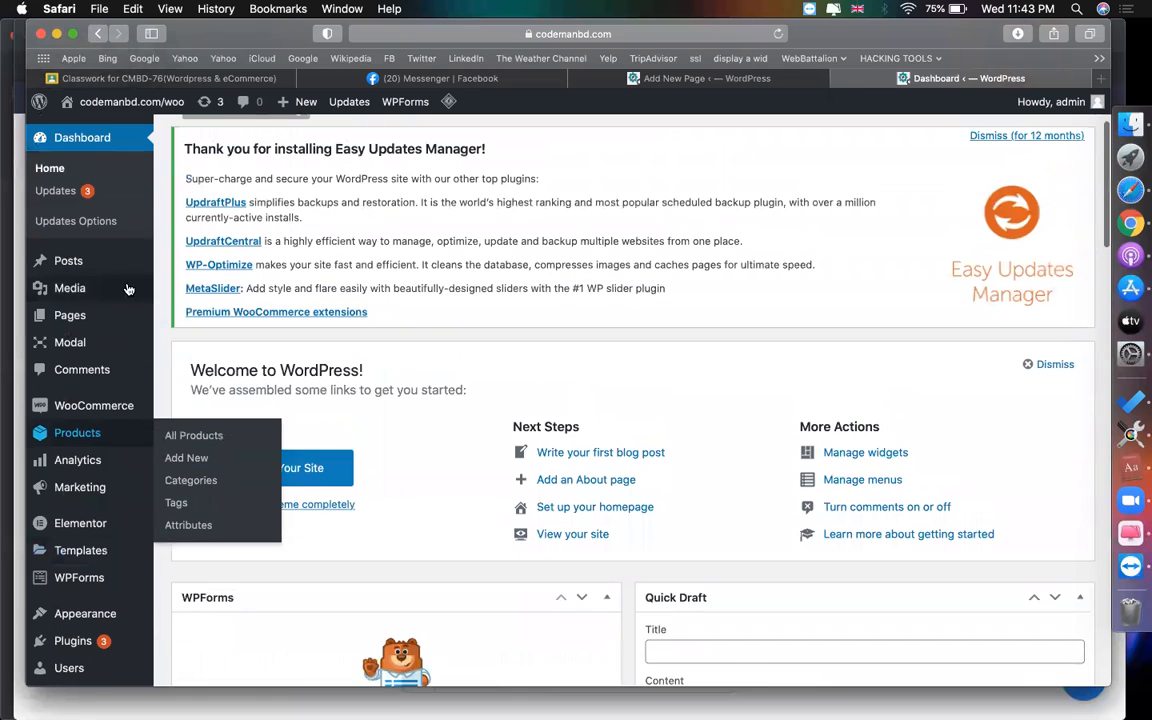
{"action": "left_click", "coordinate": [1094, 84]}
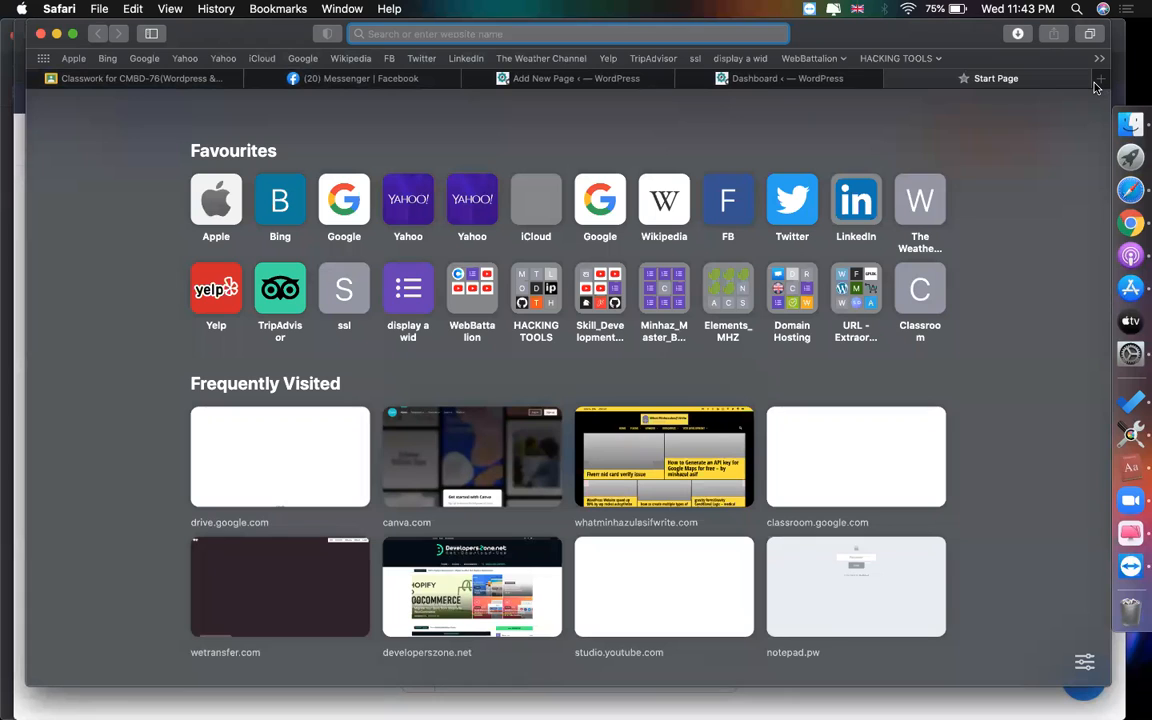
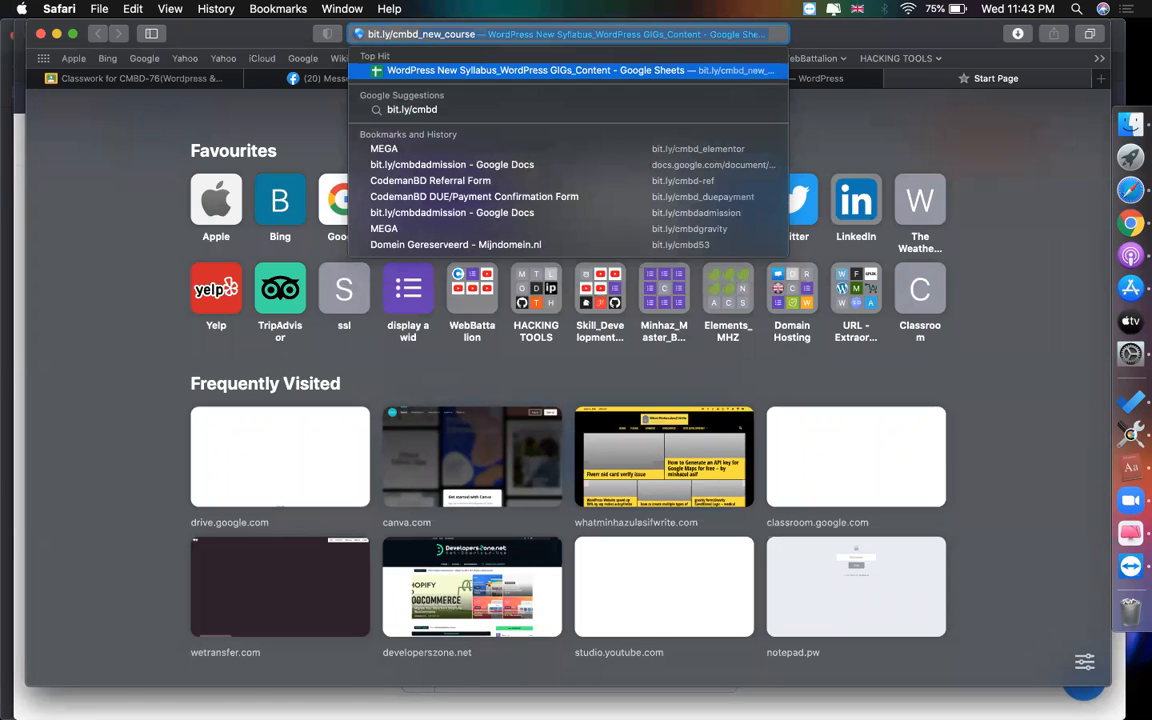
{"action": "key", "text": "Return"}
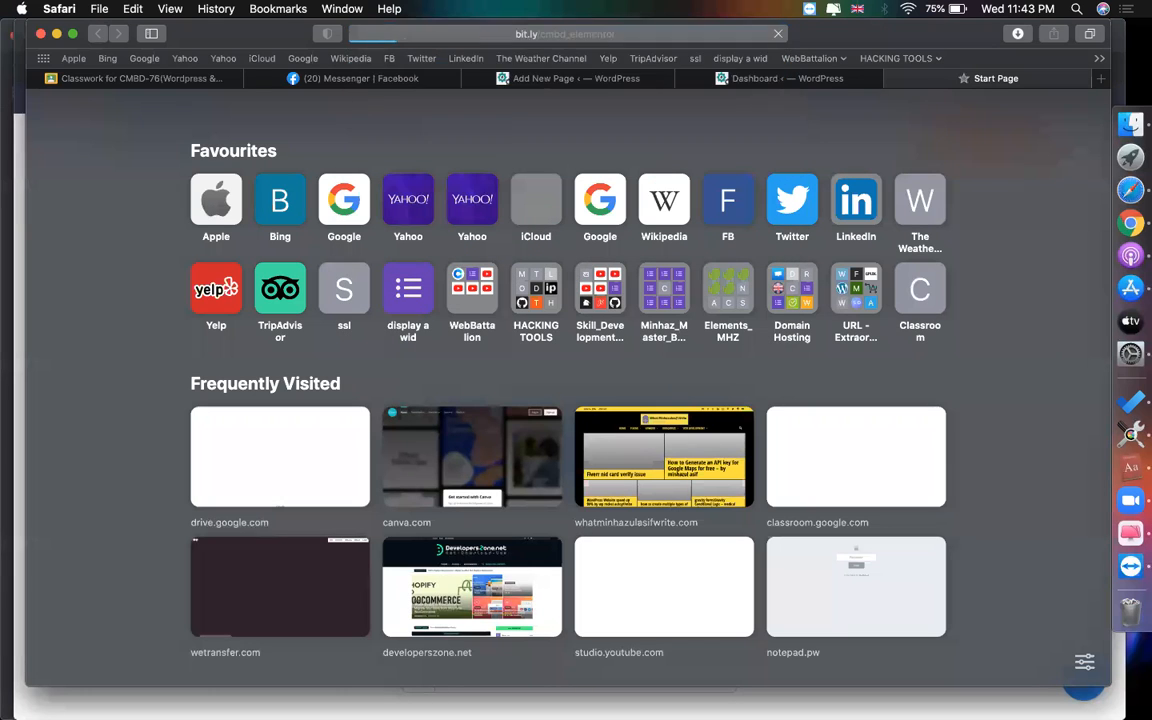
{"action": "mouse_move", "coordinate": [730, 85]}
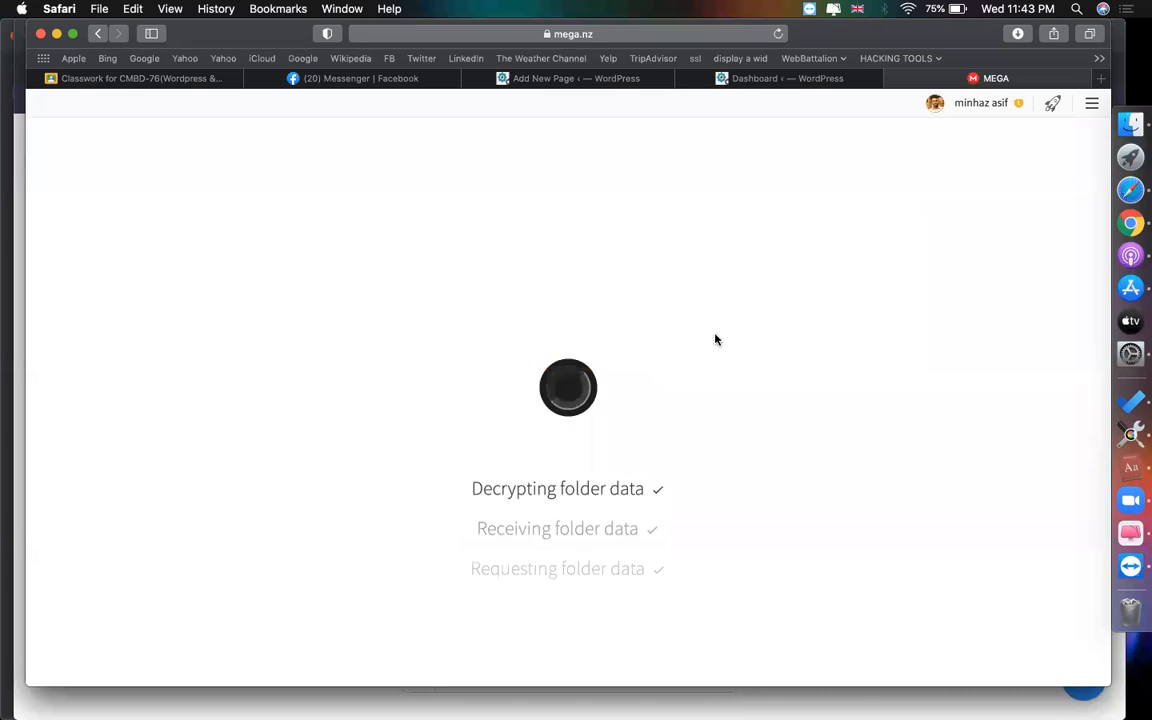
- Download jet-elements.zip and jet-woo-builder.zip from the MEGA shared folder
{"action": "scroll", "coordinate": [670, 379], "scroll_direction": "down", "scroll_amount": 5}
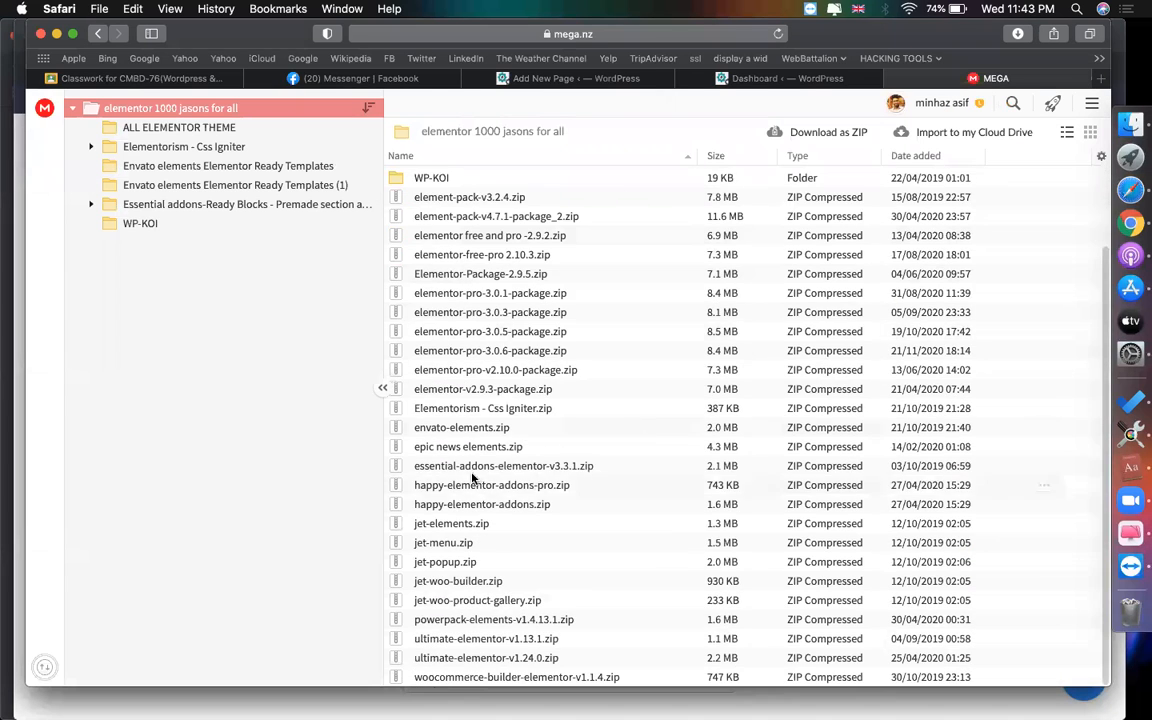
{"action": "scroll", "coordinate": [450, 585], "scroll_direction": "down", "scroll_amount": 1}
{"action": "right_click", "coordinate": [450, 578]}
{"action": "left_click", "coordinate": [431, 555]}
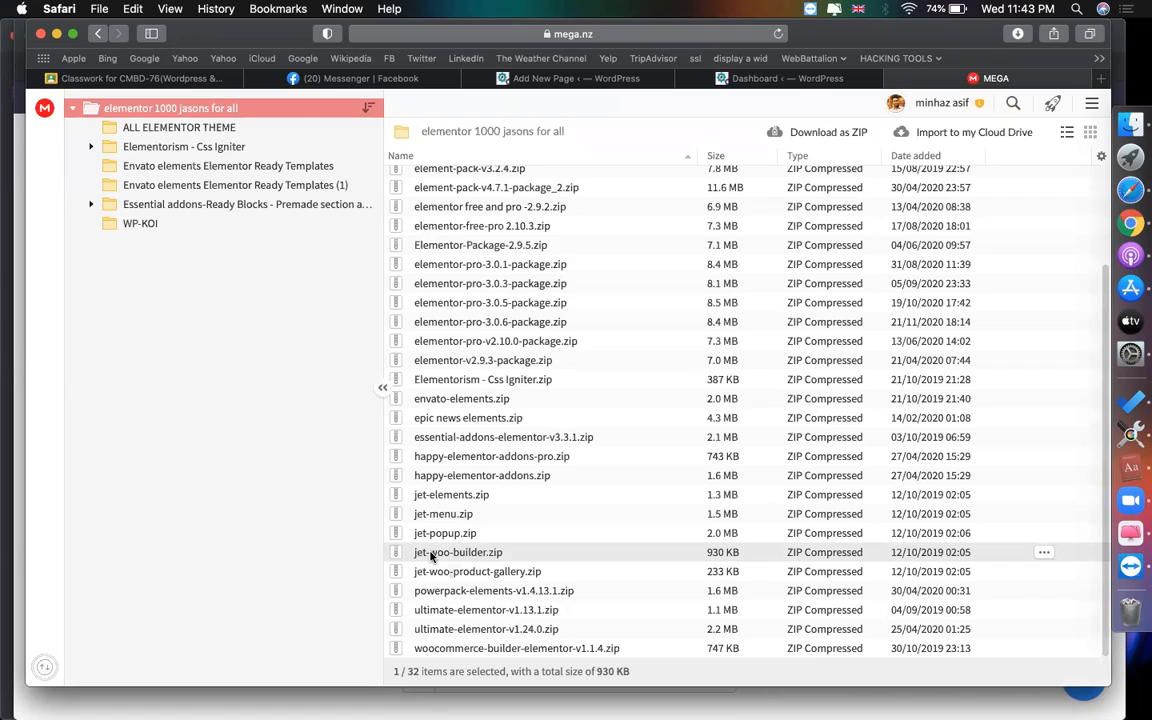
{"action": "left_click", "coordinate": [458, 497]}
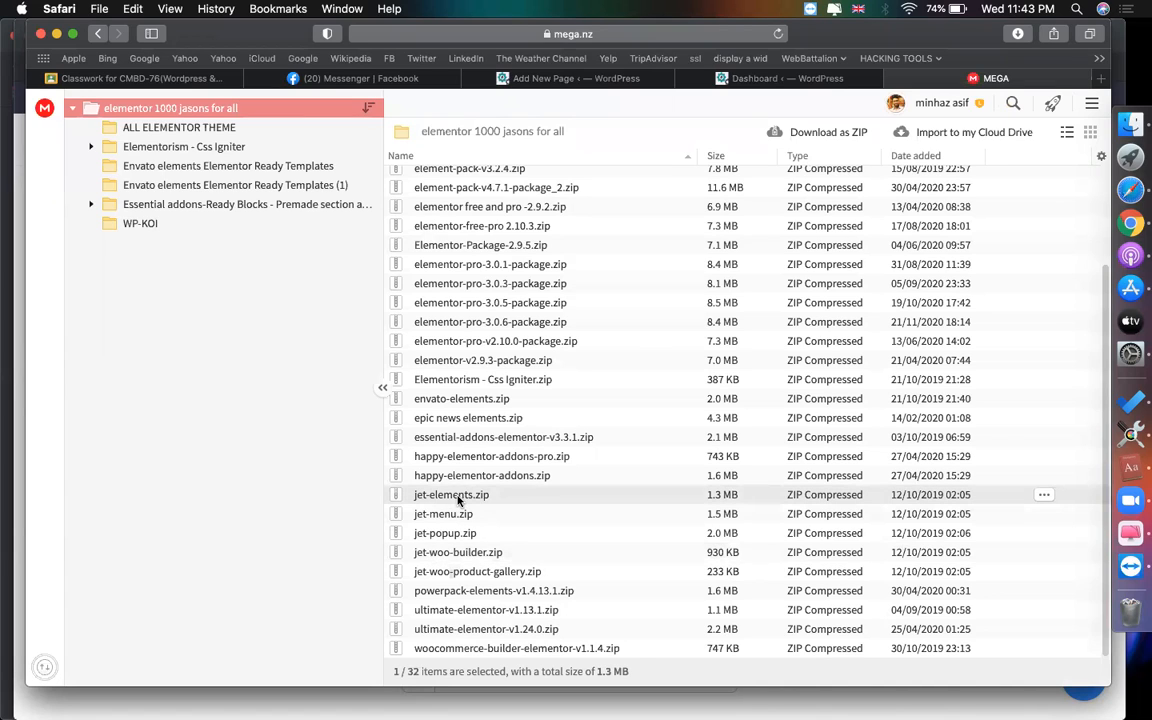
{"action": "right_click", "coordinate": [458, 500]}
{"action": "left_click", "coordinate": [500, 561]}
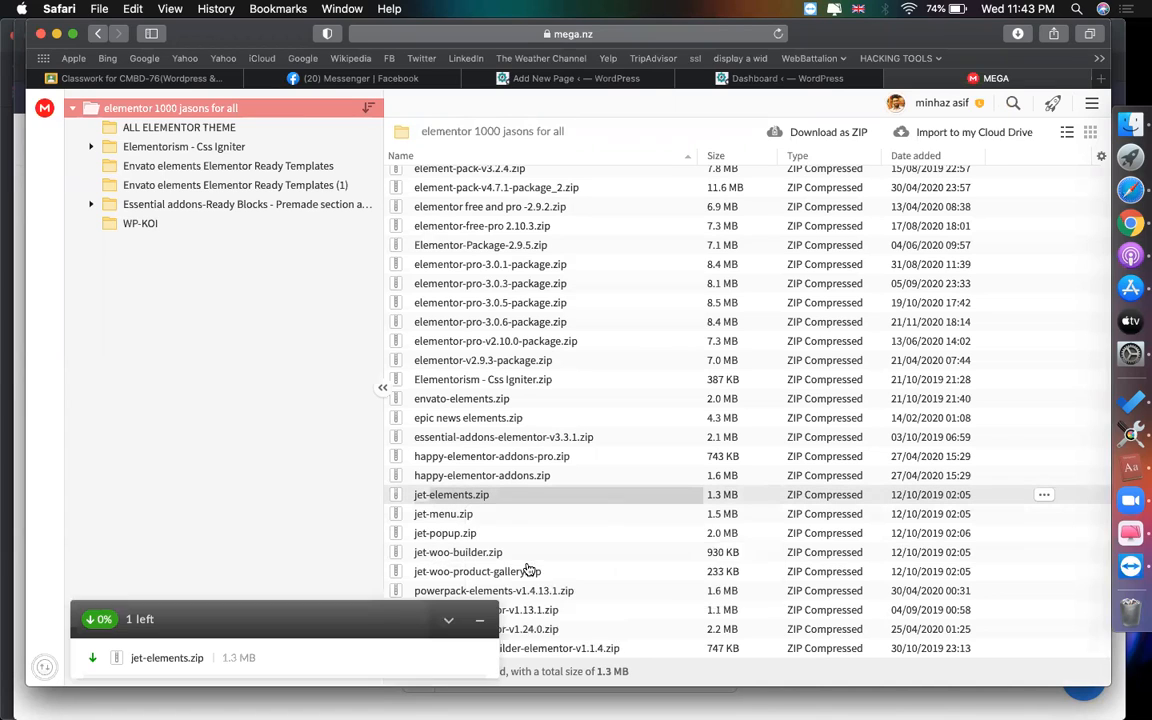
{"action": "right_click", "coordinate": [492, 556]}
{"action": "mouse_move", "coordinate": [553, 591]}
{"action": "left_click", "coordinate": [730, 591]}
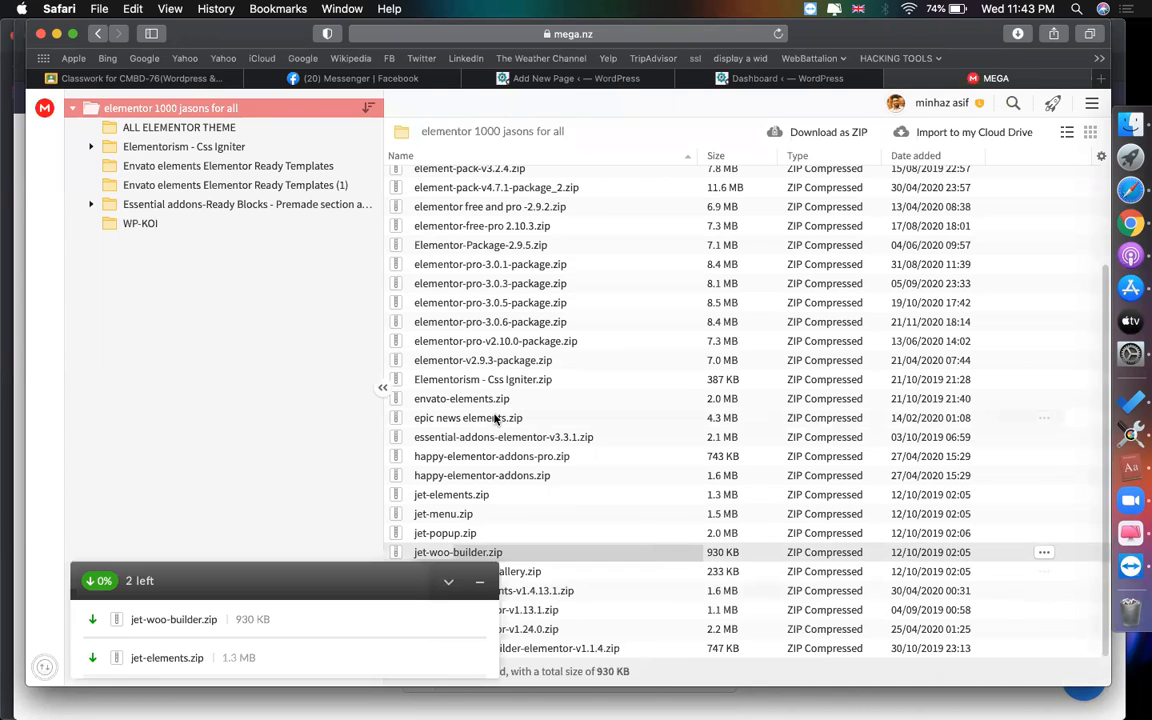
- Go to Plugins > Add New and bring up the Upload Plugin file chooser
{"action": "left_click", "coordinate": [624, 80]}
{"action": "left_click", "coordinate": [772, 78]}
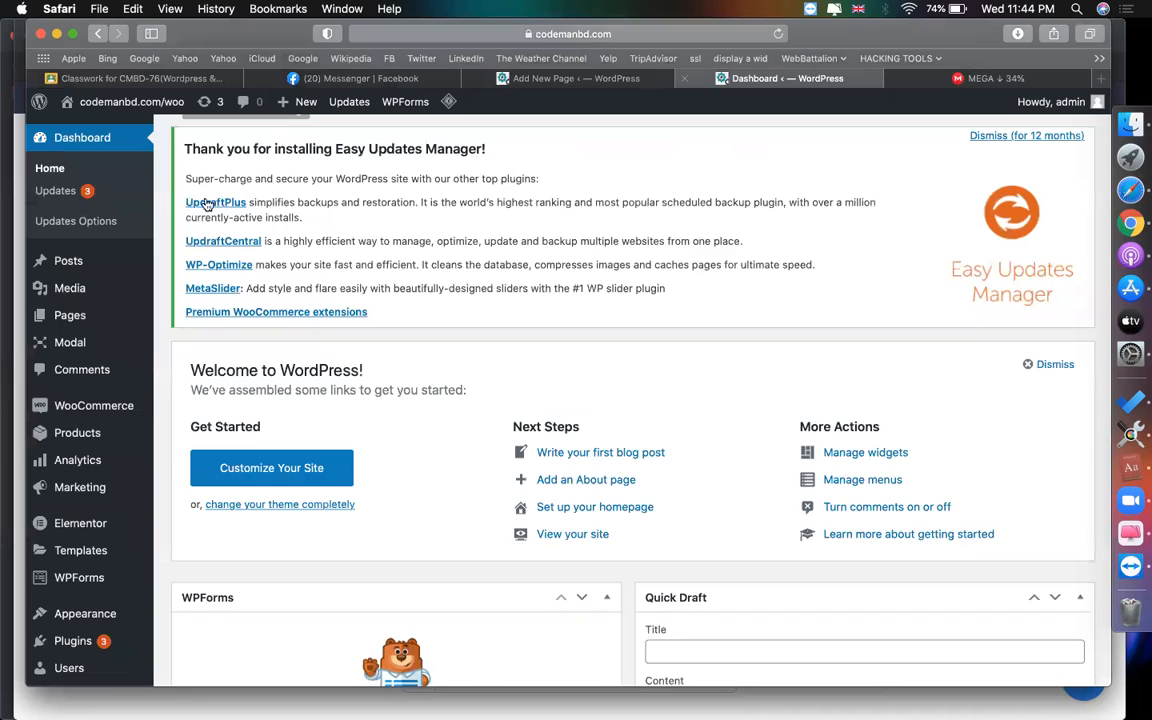
{"action": "scroll", "coordinate": [593, 176], "scroll_direction": "down", "scroll_amount": 3}
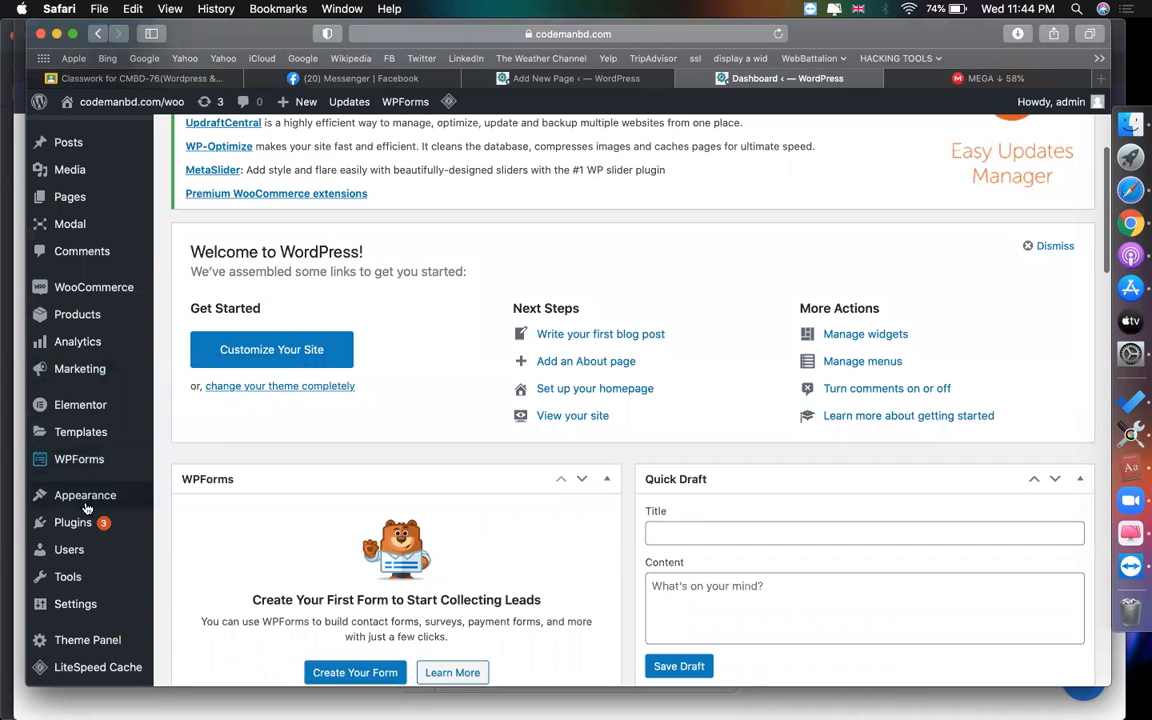
{"action": "mouse_move", "coordinate": [73, 522]}
{"action": "left_click", "coordinate": [188, 546]}
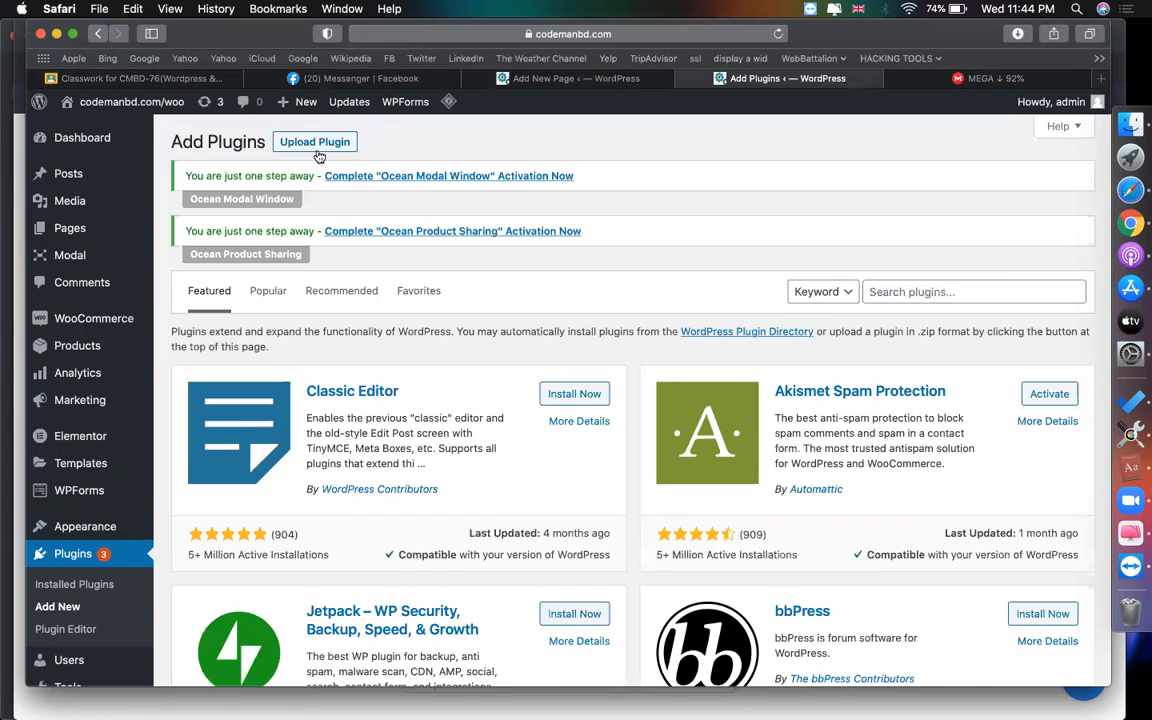
{"action": "left_click", "coordinate": [318, 149]}
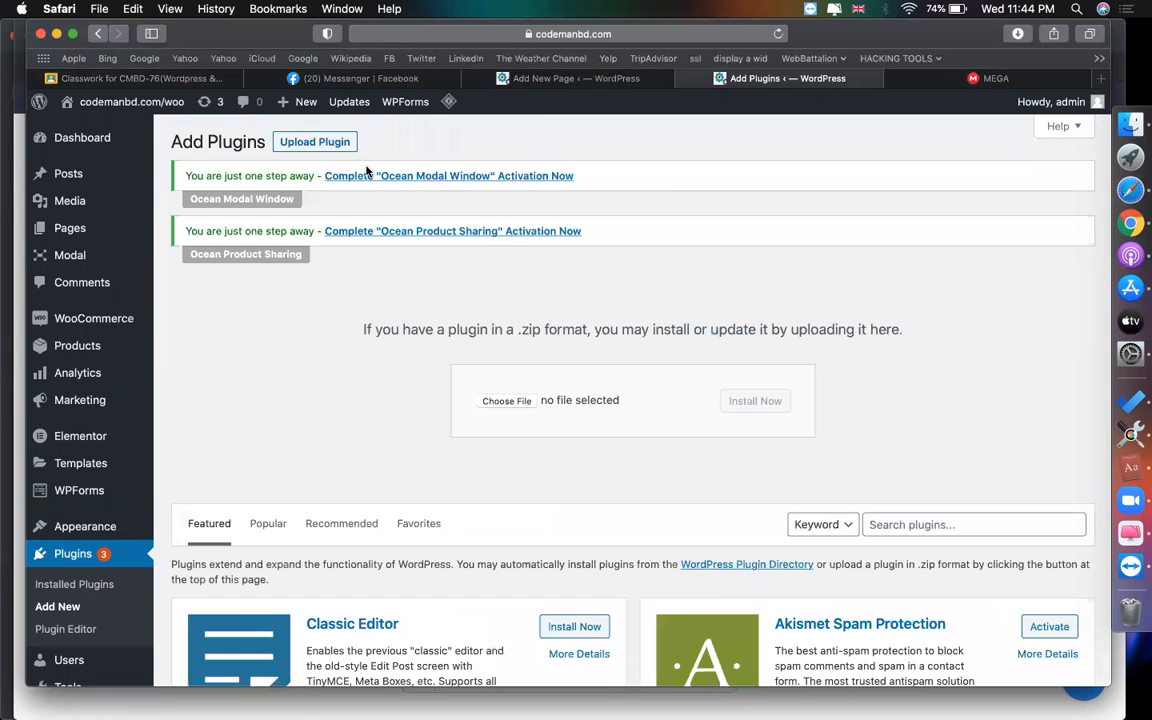
{"action": "left_click", "coordinate": [332, 142]}
{"action": "left_click", "coordinate": [336, 143]}
- Upload jet-elements.zip from Downloads and install the Jet Elements plugin
{"action": "left_click", "coordinate": [490, 398]}
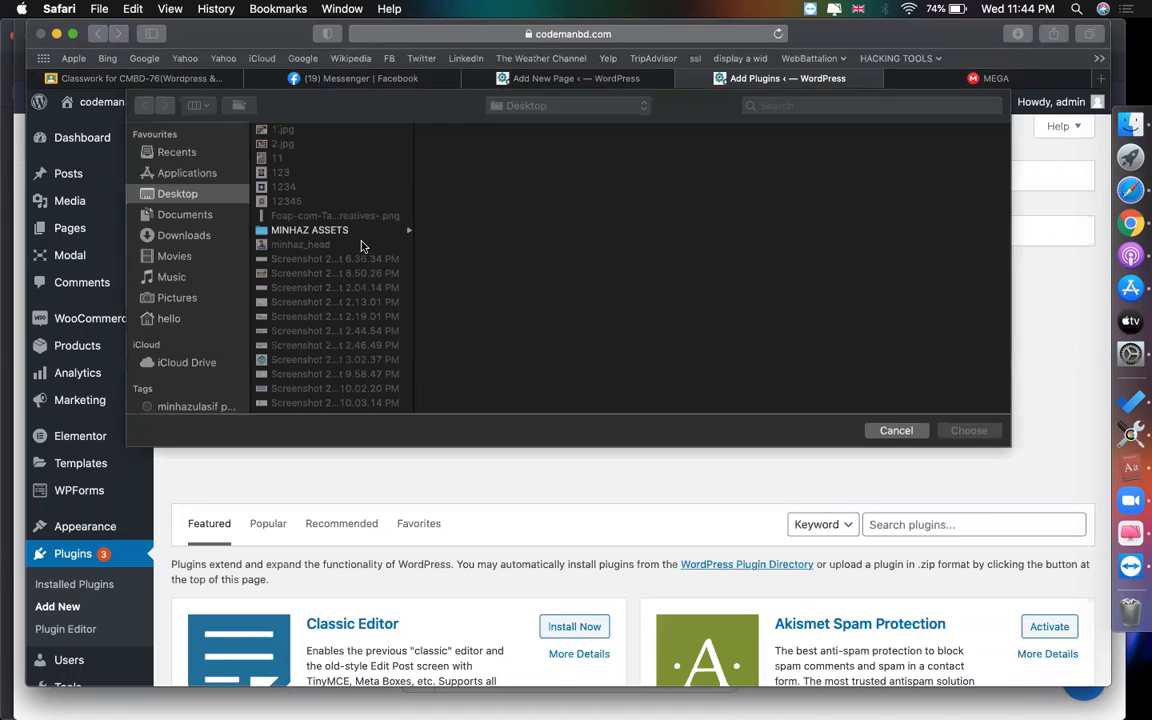
{"action": "left_click", "coordinate": [180, 235]}
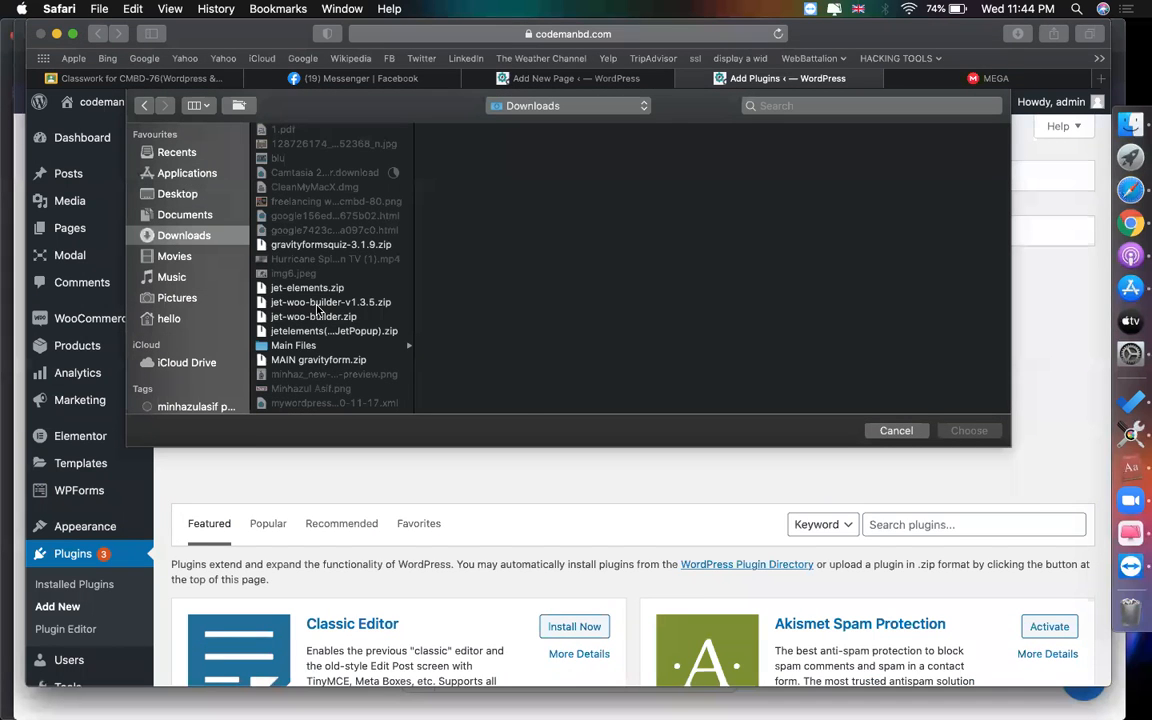
{"action": "left_click", "coordinate": [317, 303]}
{"action": "key", "text": "Up"}
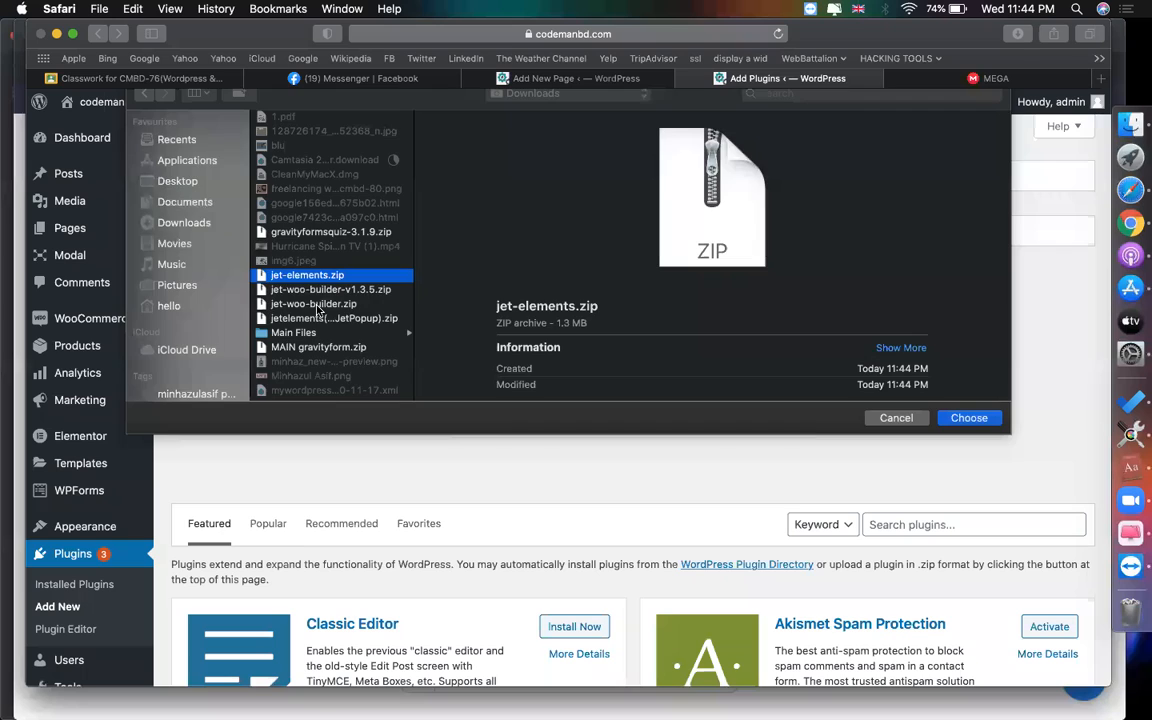
{"action": "key", "text": "Return"}
{"action": "left_click", "coordinate": [735, 399]}
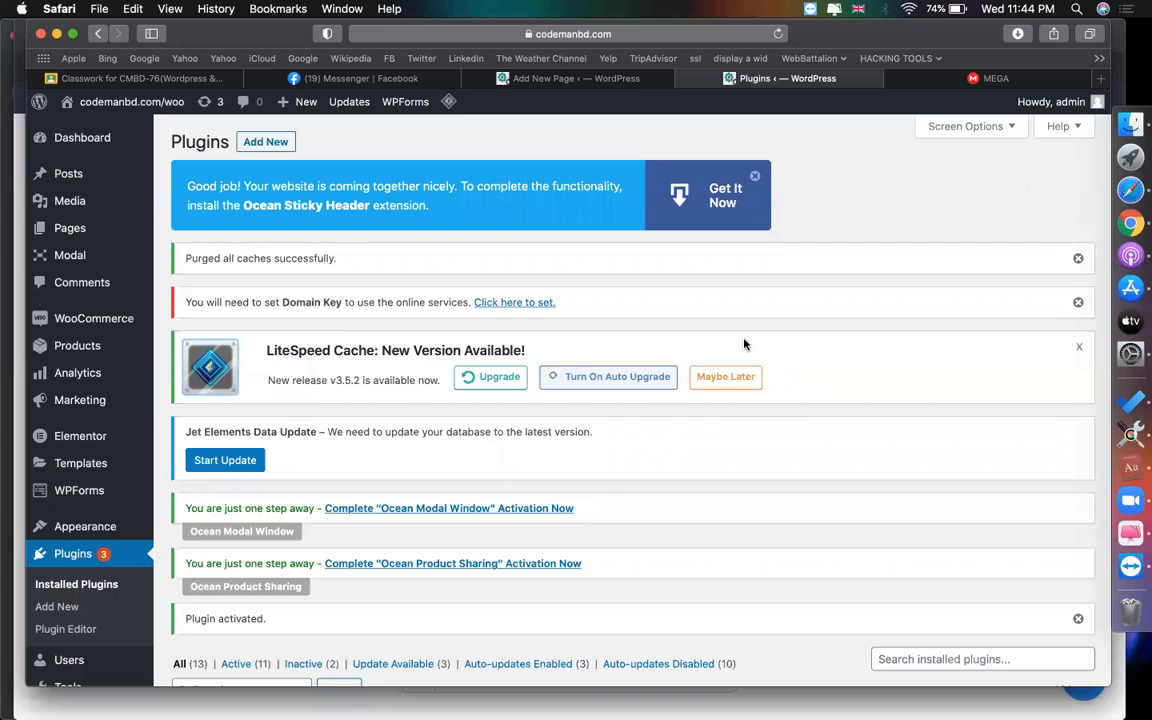
- Upload jet-woo-builder.zip from Downloads and install the Jet Woo Builder plugin
{"action": "left_click", "coordinate": [268, 142]}
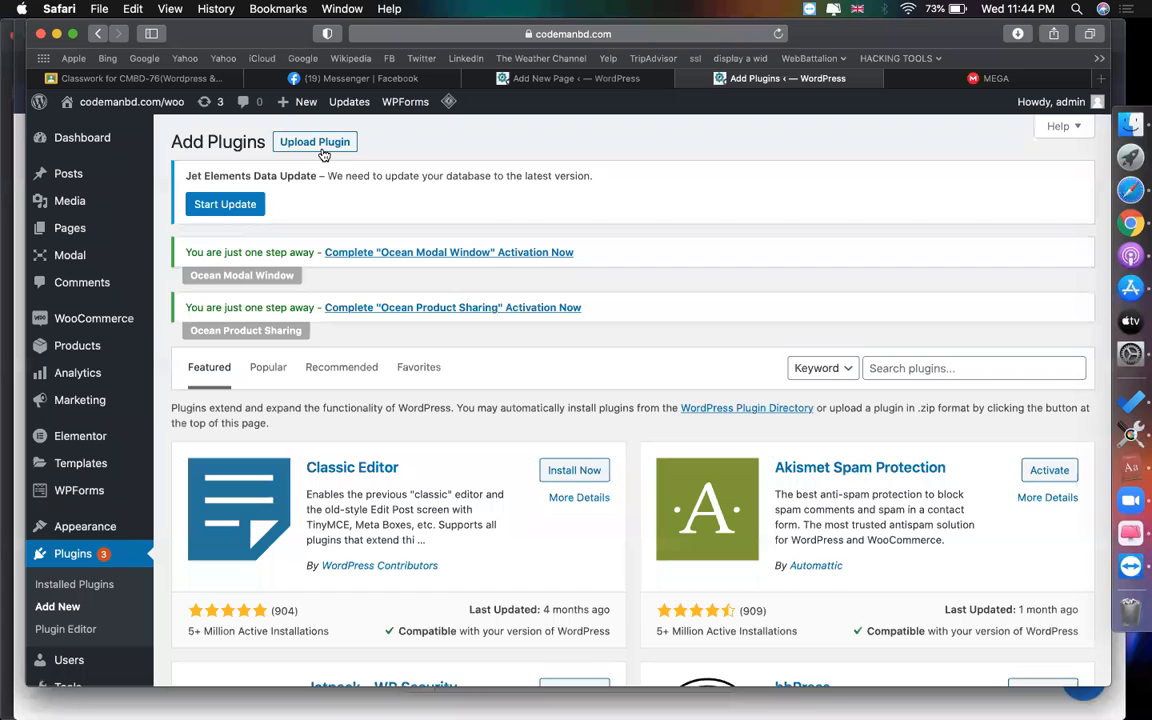
{"action": "left_click", "coordinate": [320, 150]}
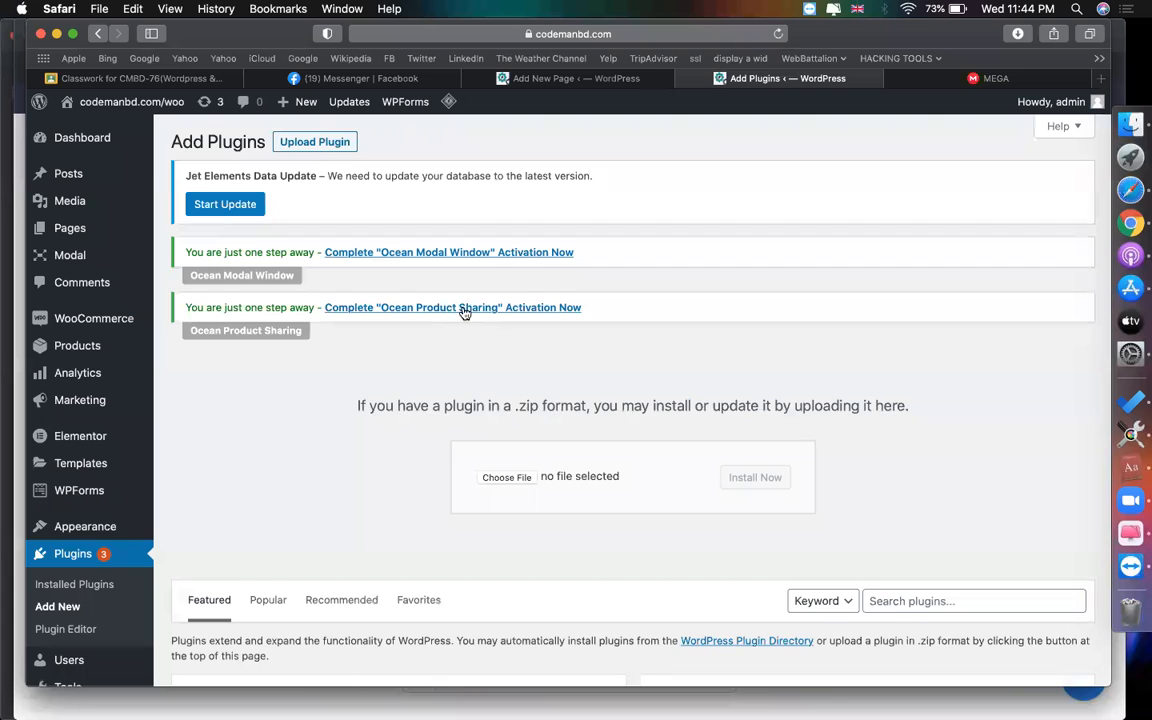
{"action": "left_click", "coordinate": [506, 478]}
{"action": "left_click", "coordinate": [336, 317]}
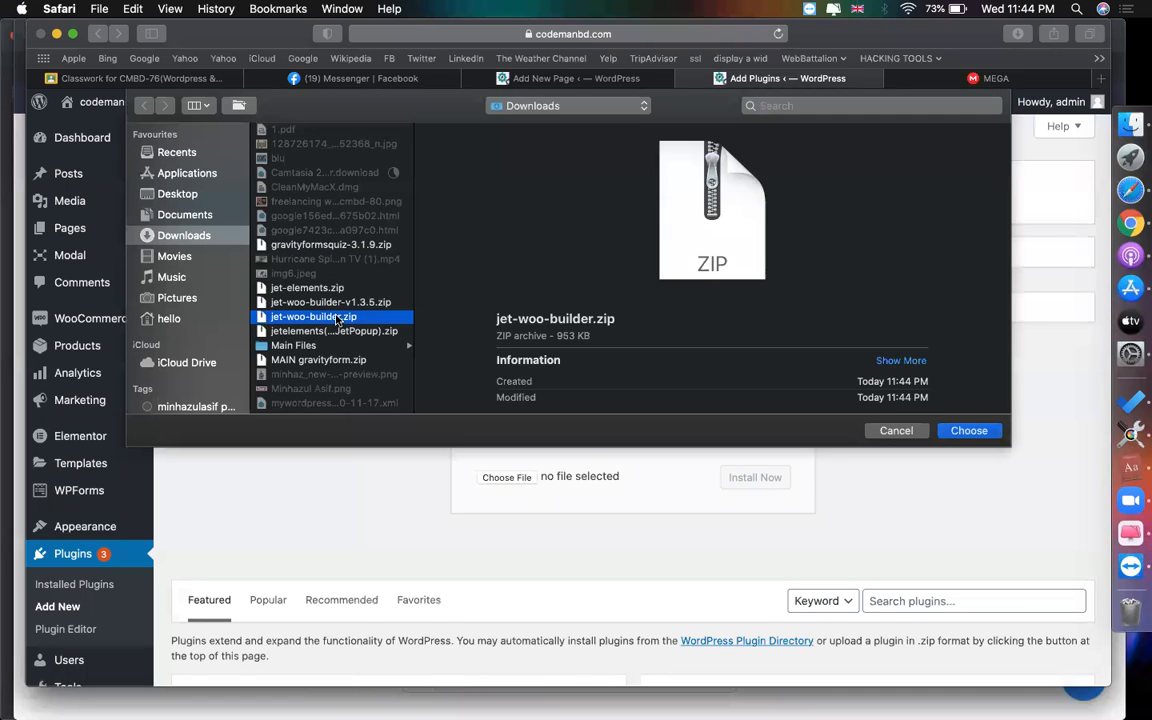
{"action": "double_click", "coordinate": [336, 317]}
{"action": "left_click", "coordinate": [786, 477]}
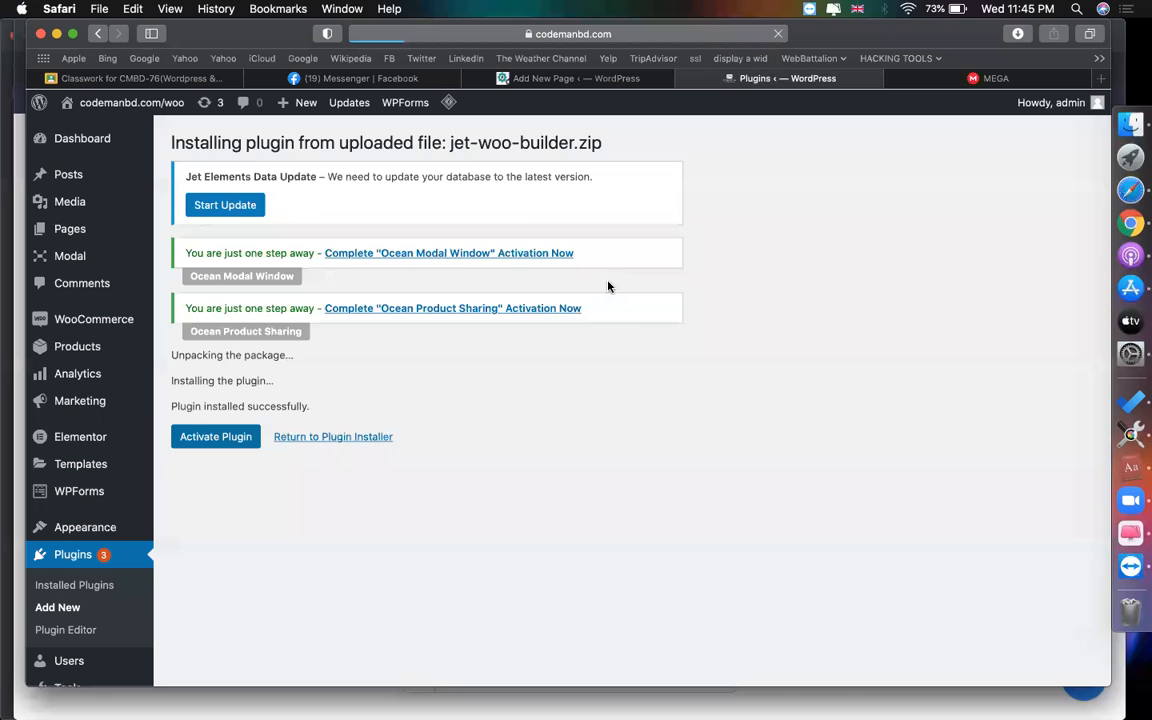
{"action": "scroll", "coordinate": [301, 238], "scroll_direction": "down", "scroll_amount": 3}
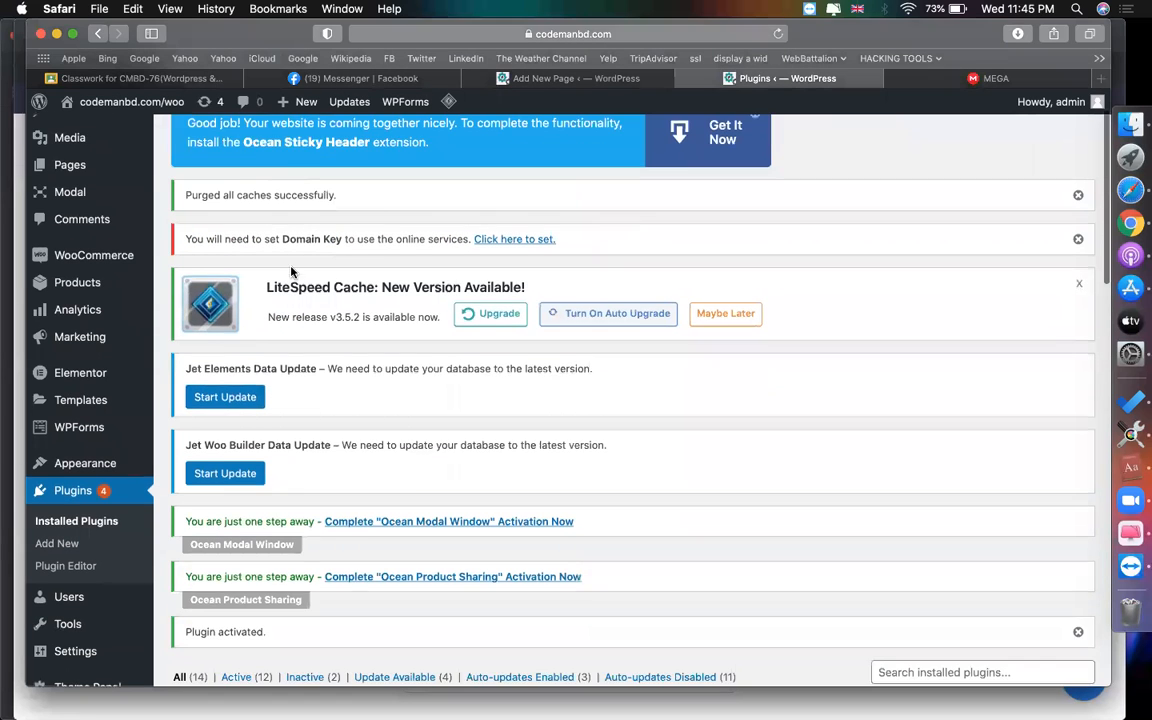
- Run Start Update on both the Jet Elements and Jet Woo Builder notices
{"action": "left_click", "coordinate": [236, 368]}
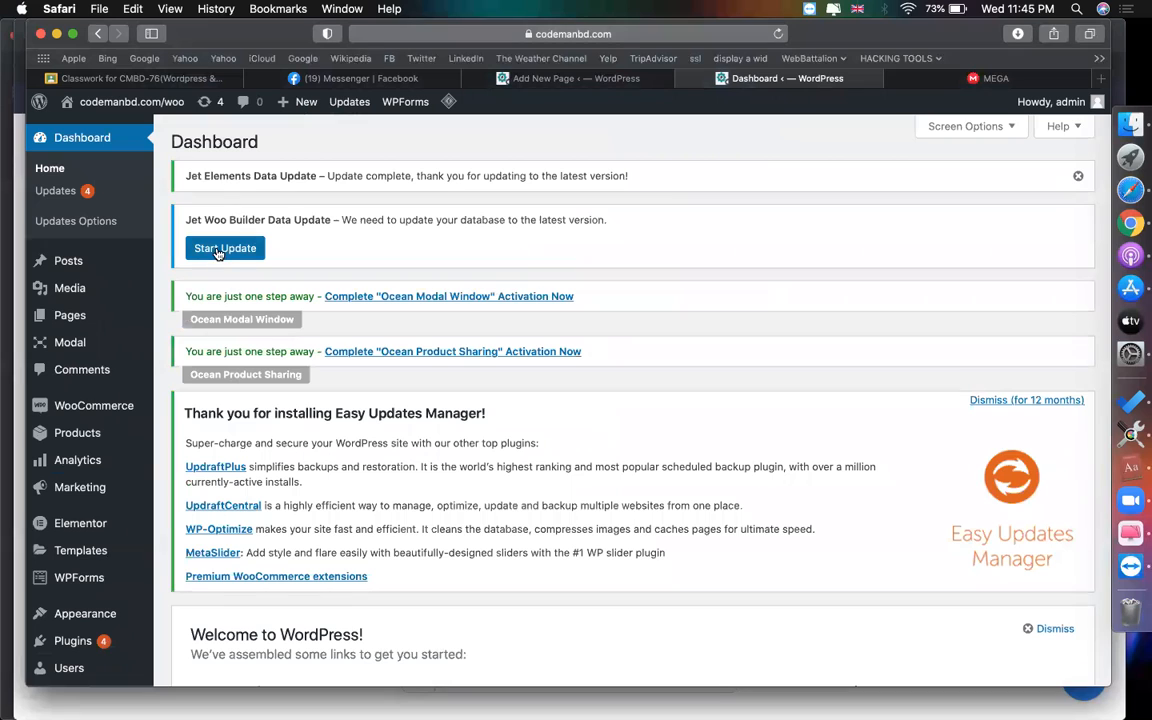
{"action": "left_click", "coordinate": [218, 253]}
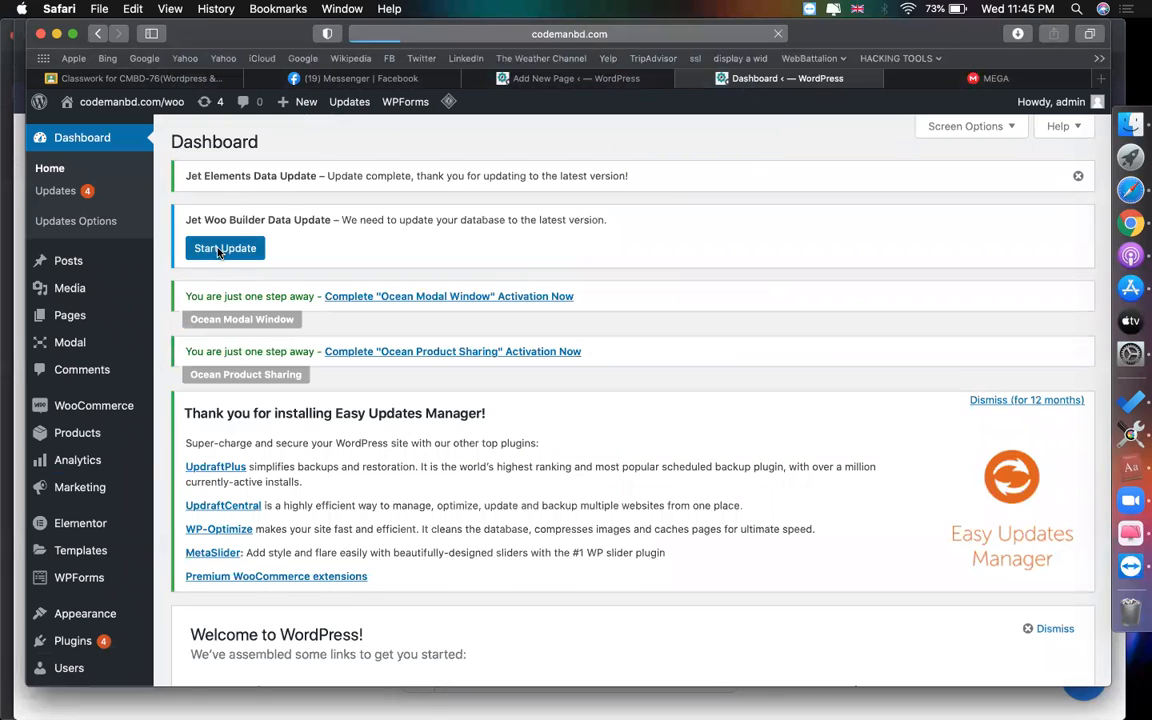
{"action": "mouse_move", "coordinate": [549, 83]}
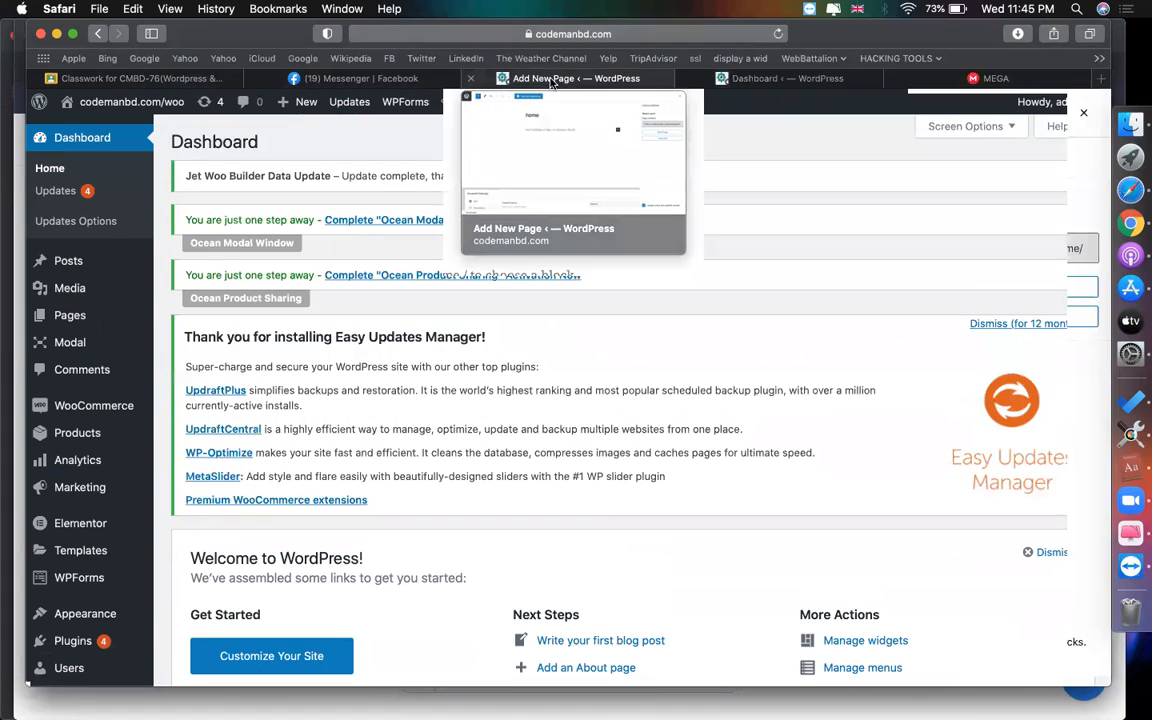
- Open the home page in Elementor, then return to the Dashboard tab
{"action": "left_click", "coordinate": [549, 79]}
{"action": "left_click", "coordinate": [330, 112]}
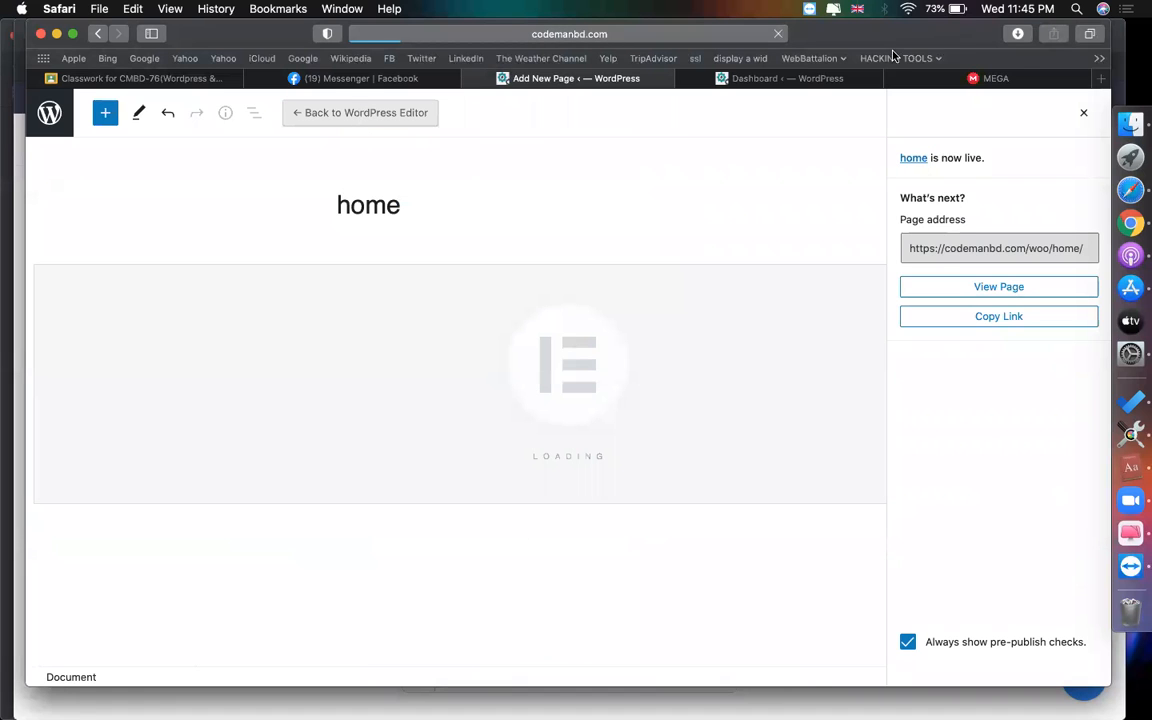
{"action": "left_click", "coordinate": [780, 79]}
{"action": "scroll", "coordinate": [57, 586], "scroll_direction": "down", "scroll_amount": 5}
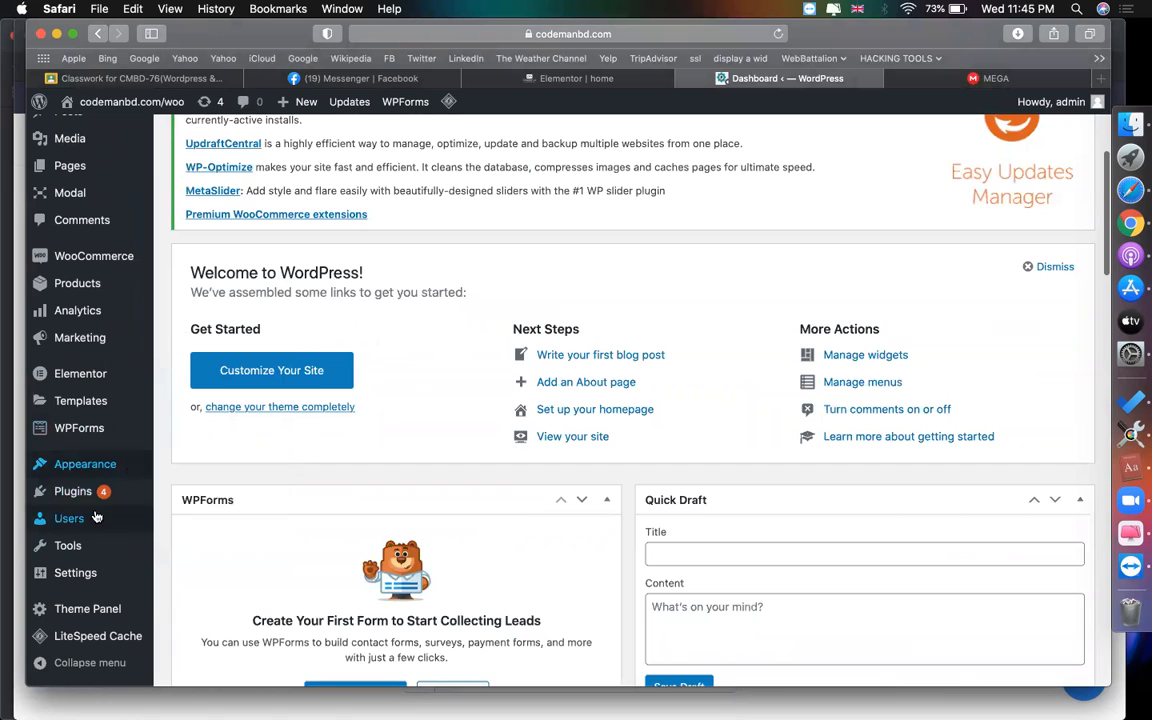
- In Reading Settings, make 'home' the static homepage with Blog as the posts page
{"action": "left_click", "coordinate": [191, 527]}
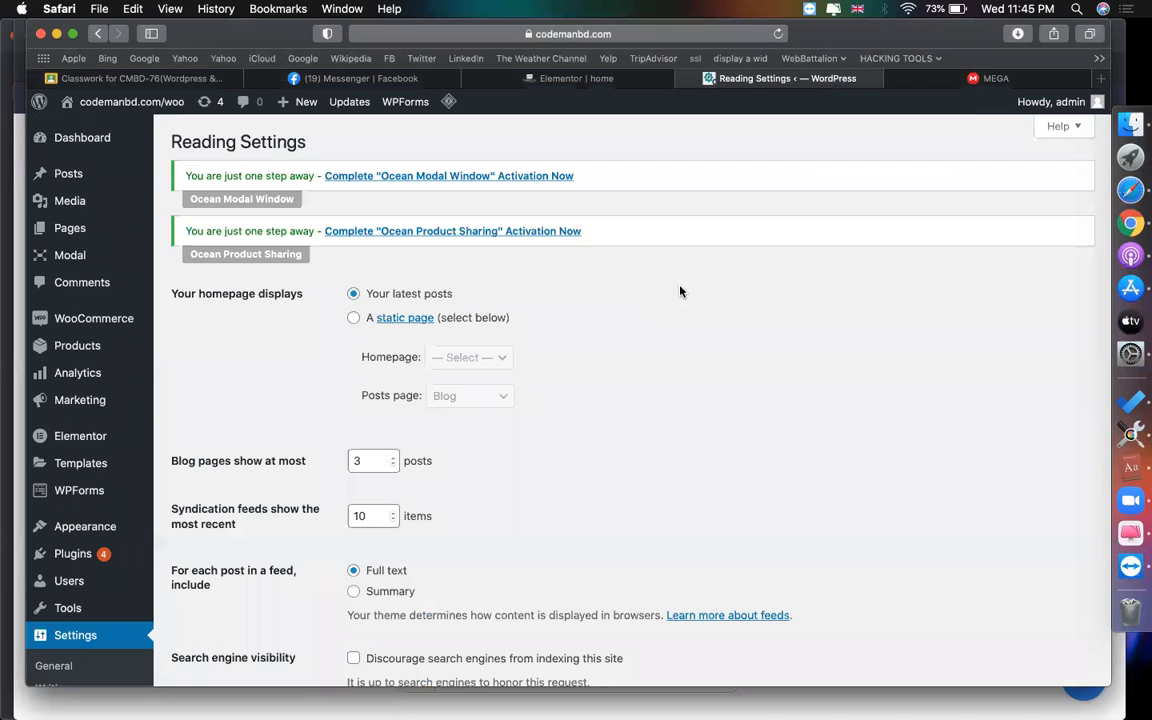
{"action": "left_click", "coordinate": [366, 320]}
{"action": "left_click", "coordinate": [458, 357]}
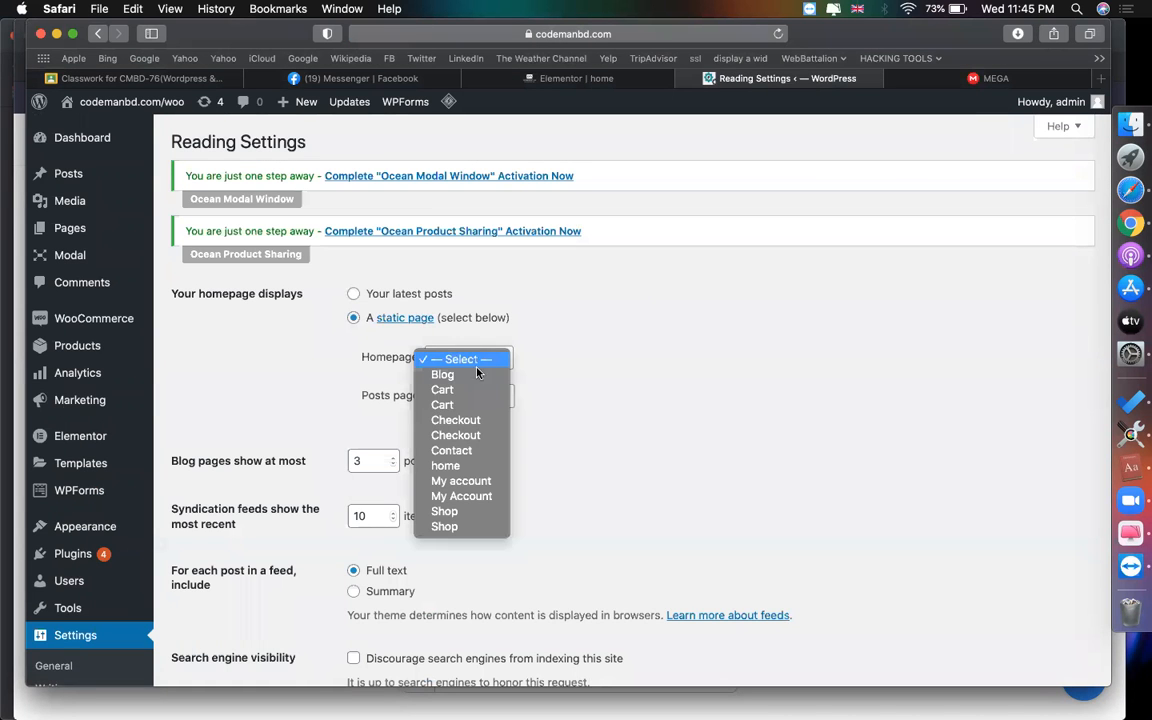
{"action": "left_click", "coordinate": [446, 466]}
{"action": "scroll", "coordinate": [586, 424], "scroll_direction": "down", "scroll_amount": 5}
{"action": "scroll", "coordinate": [306, 452], "scroll_direction": "up", "scroll_amount": 3}
{"action": "scroll", "coordinate": [548, 382], "scroll_direction": "up", "scroll_amount": 2}
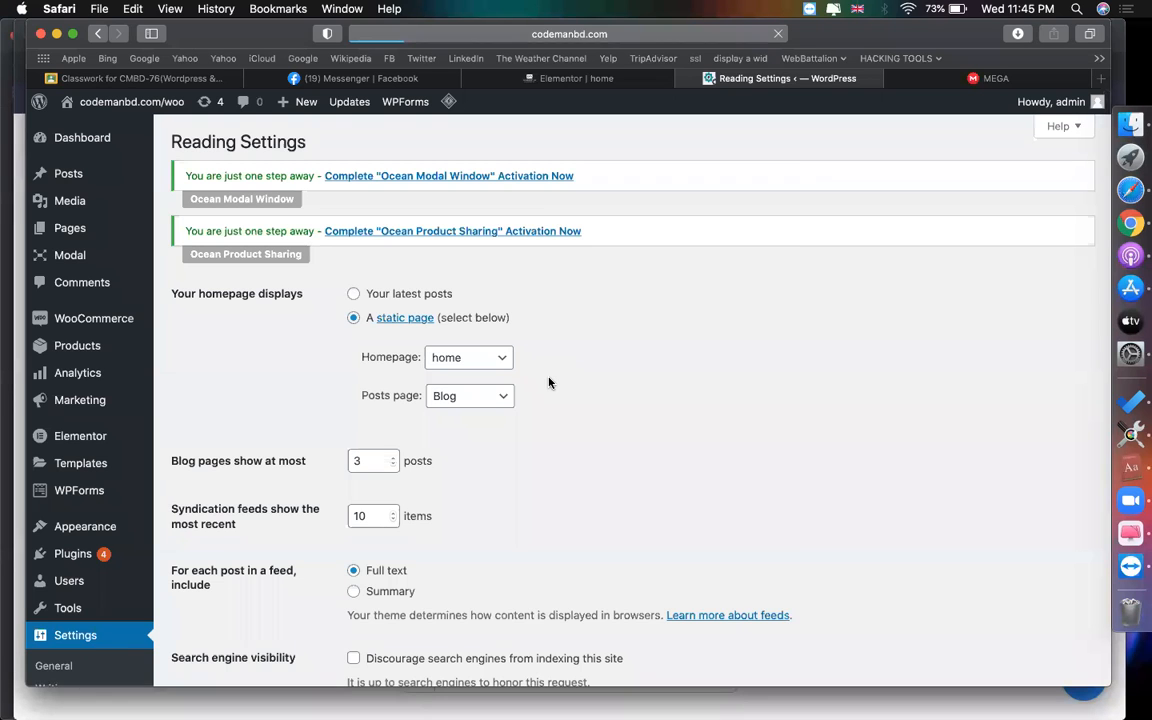
{"action": "scroll", "coordinate": [306, 420], "scroll_direction": "down", "scroll_amount": 5}
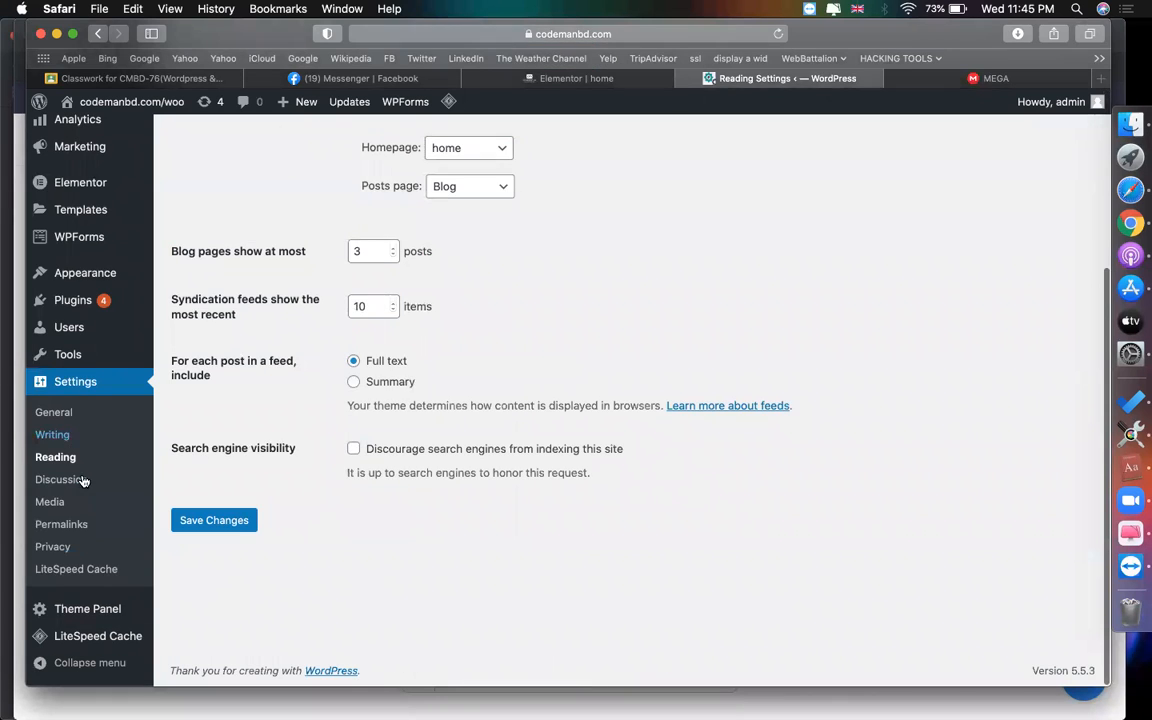
{"action": "left_click", "coordinate": [58, 525]}
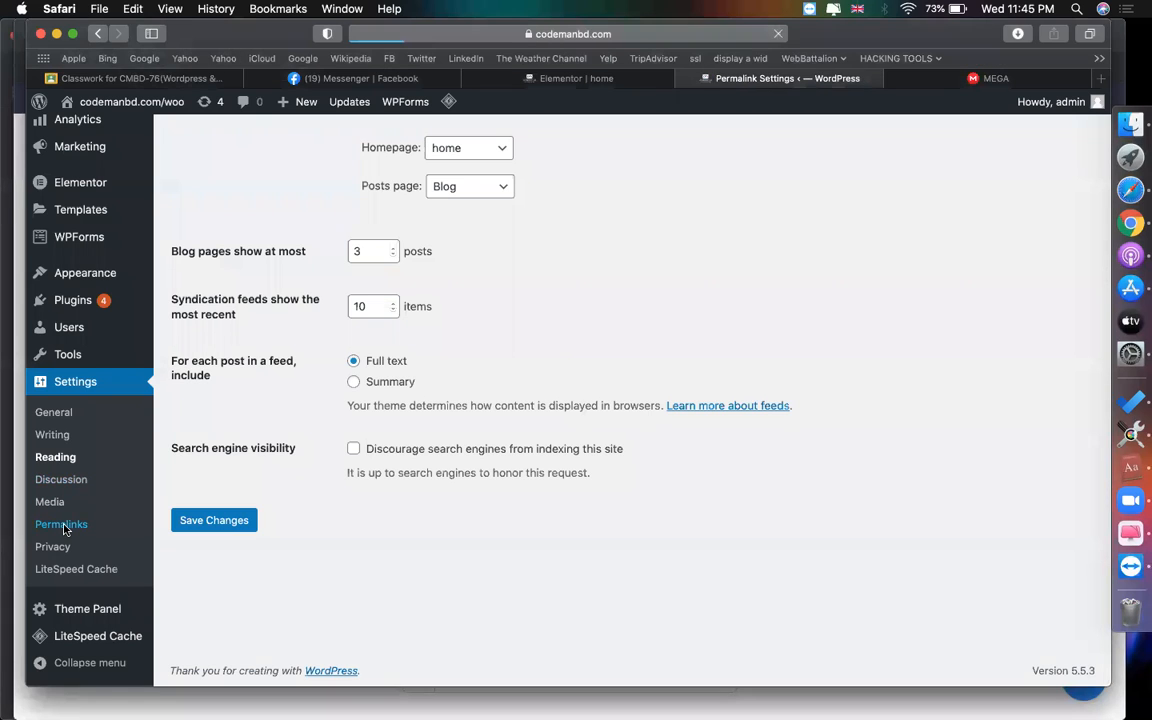
- Switch the permalink structure to Post name and save it
{"action": "left_click", "coordinate": [226, 556]}
{"action": "scroll", "coordinate": [228, 558], "scroll_direction": "down", "scroll_amount": 10}
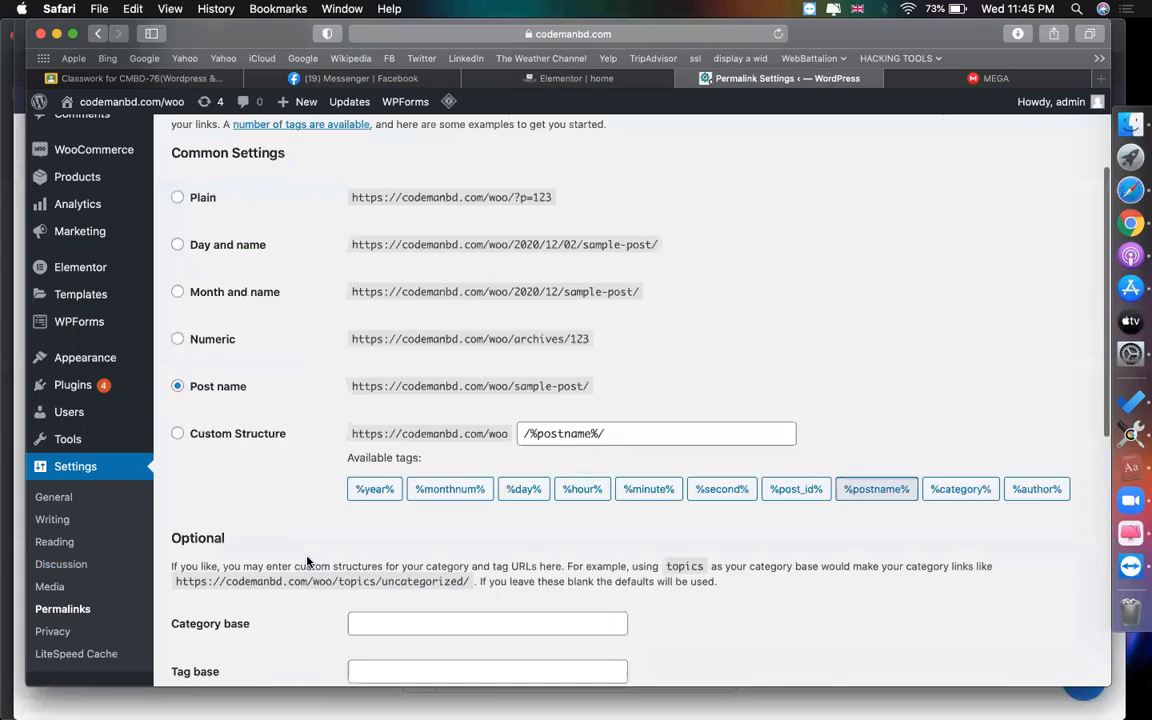
{"action": "left_click", "coordinate": [213, 600]}
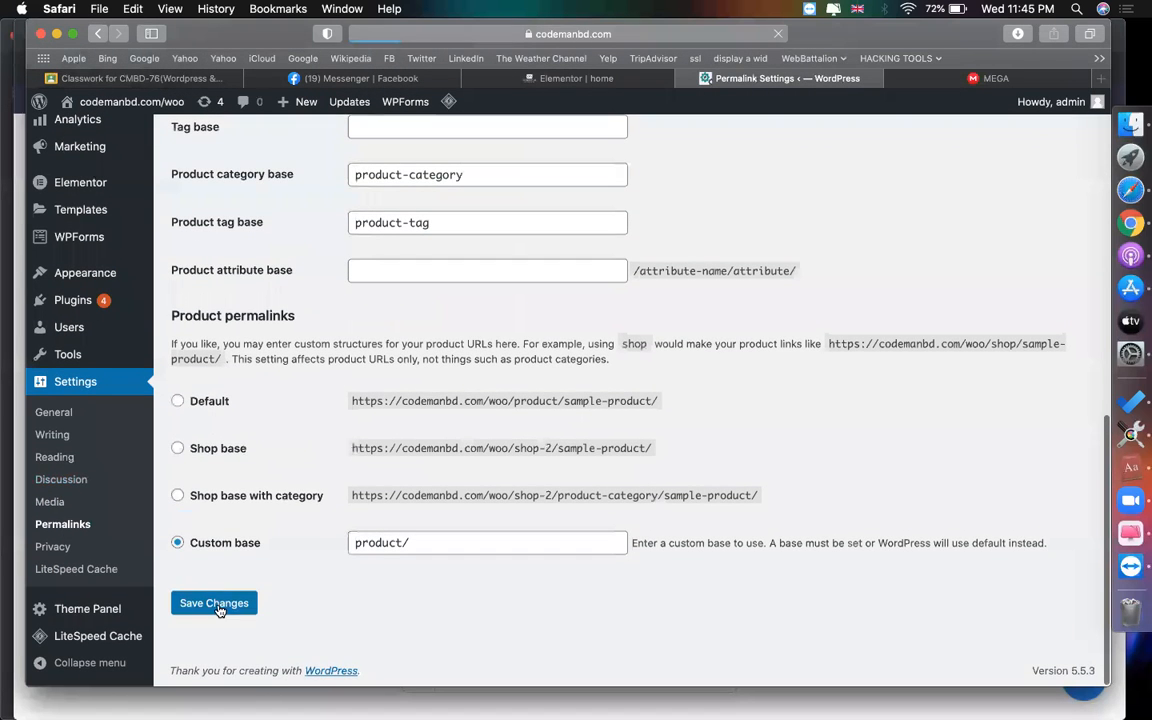
{"action": "scroll", "coordinate": [311, 609], "scroll_direction": "up", "scroll_amount": 6}
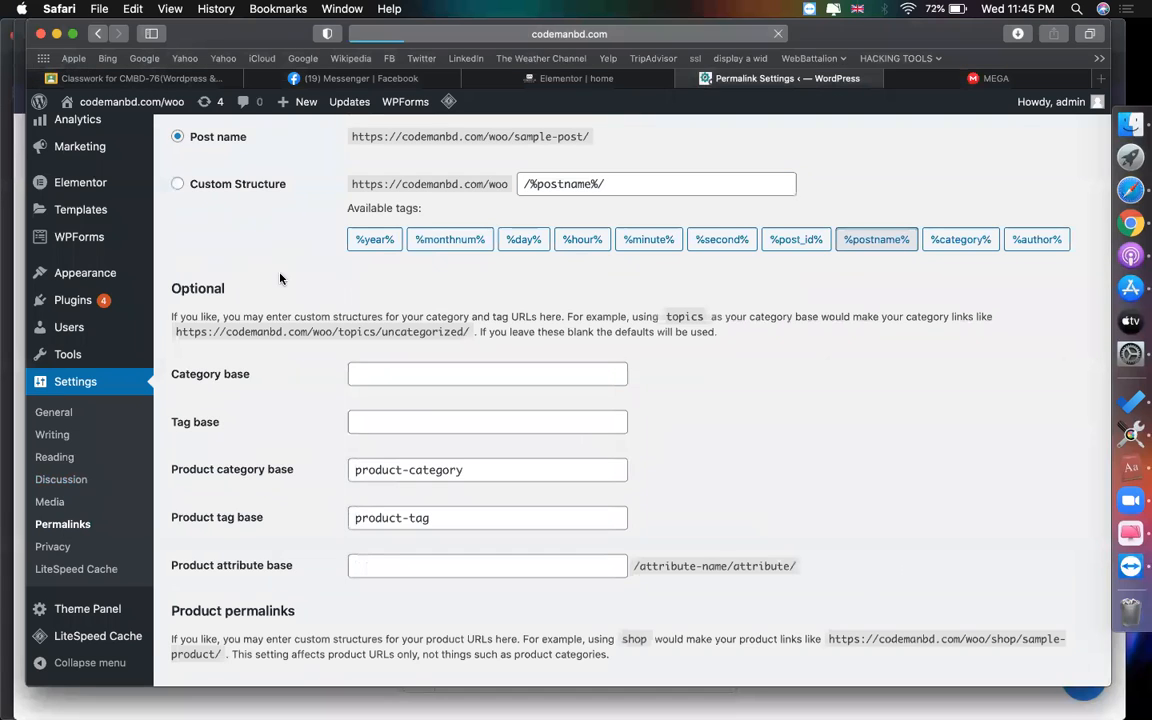
{"action": "scroll", "coordinate": [105, 465], "scroll_direction": "down", "scroll_amount": 4}
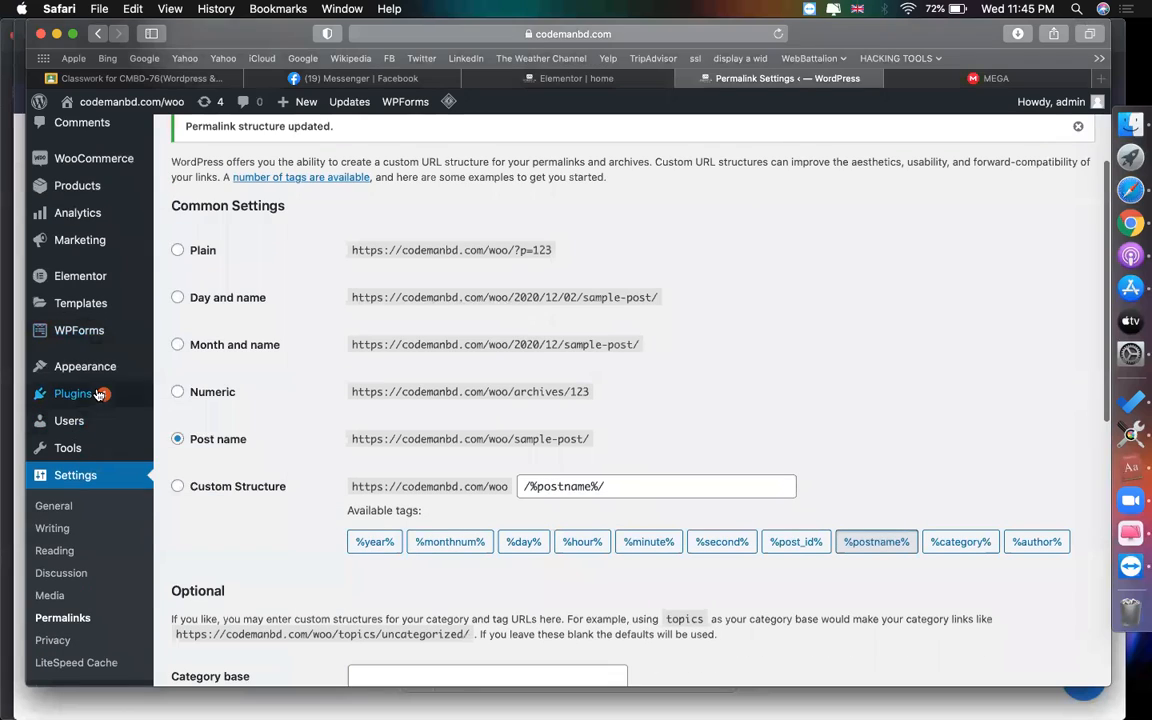
- Delete the invalid Home page item from the Main Menu structure
{"action": "mouse_move", "coordinate": [100, 366]}
{"action": "left_click", "coordinate": [188, 436]}
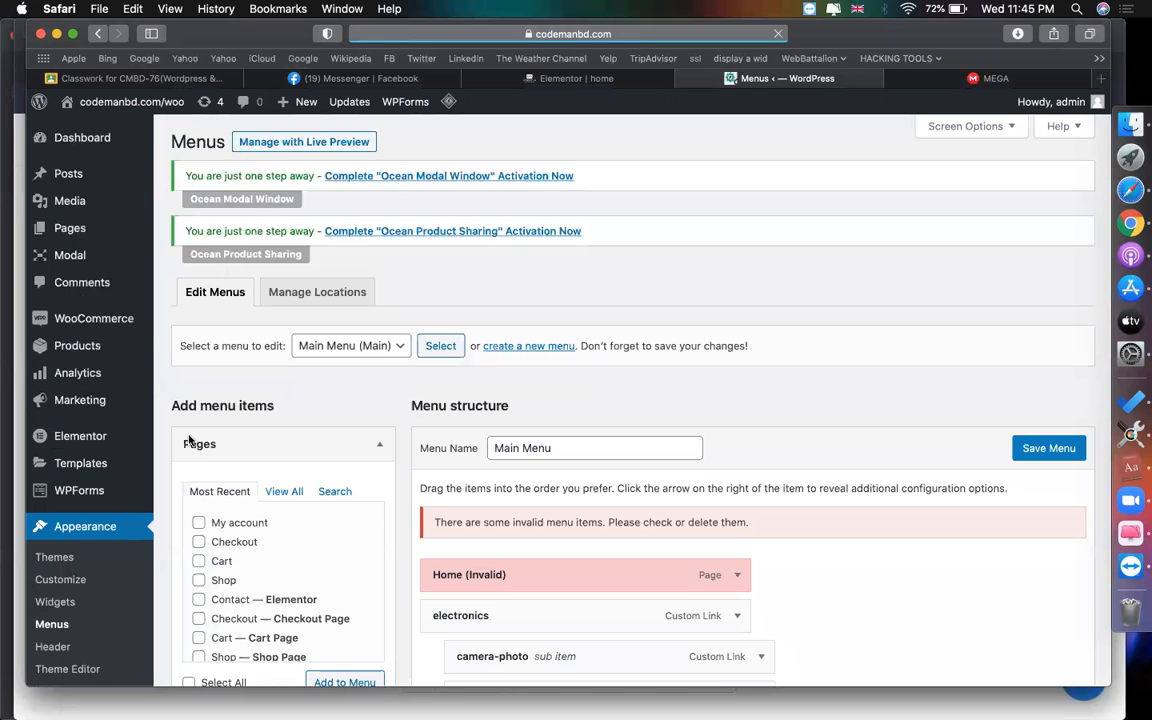
{"action": "scroll", "coordinate": [723, 414], "scroll_direction": "down", "scroll_amount": 3}
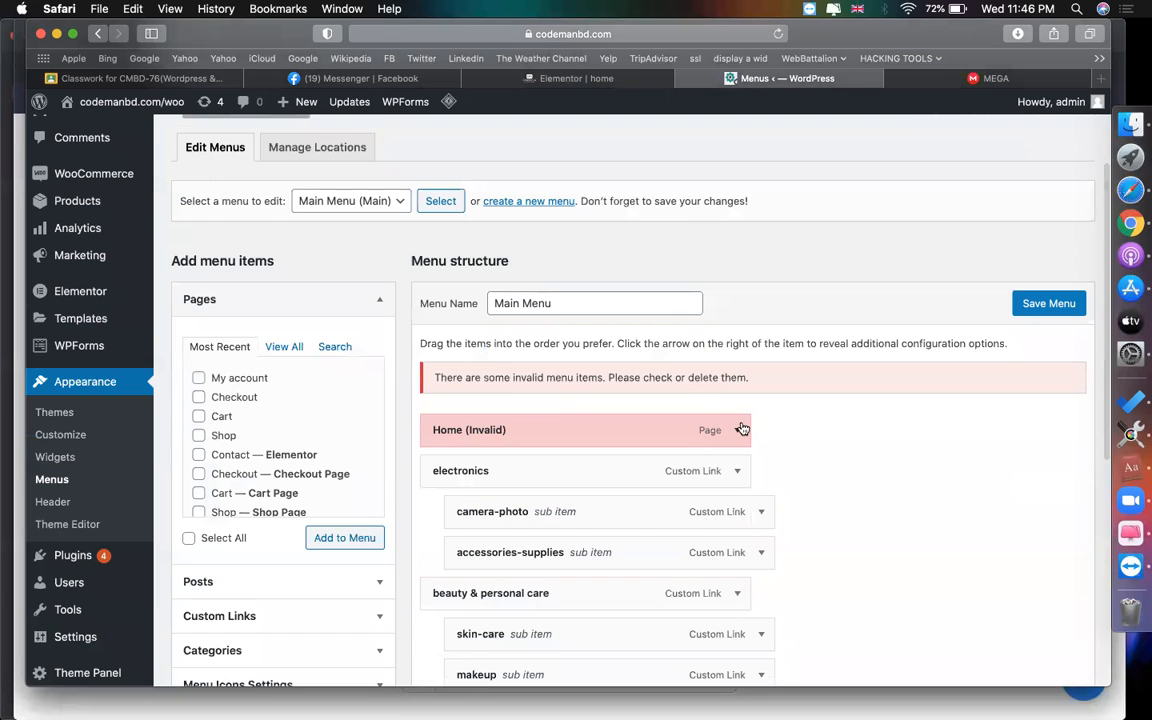
{"action": "left_click", "coordinate": [742, 429]}
{"action": "scroll", "coordinate": [700, 478], "scroll_direction": "down", "scroll_amount": 5}
{"action": "left_click", "coordinate": [447, 307]}
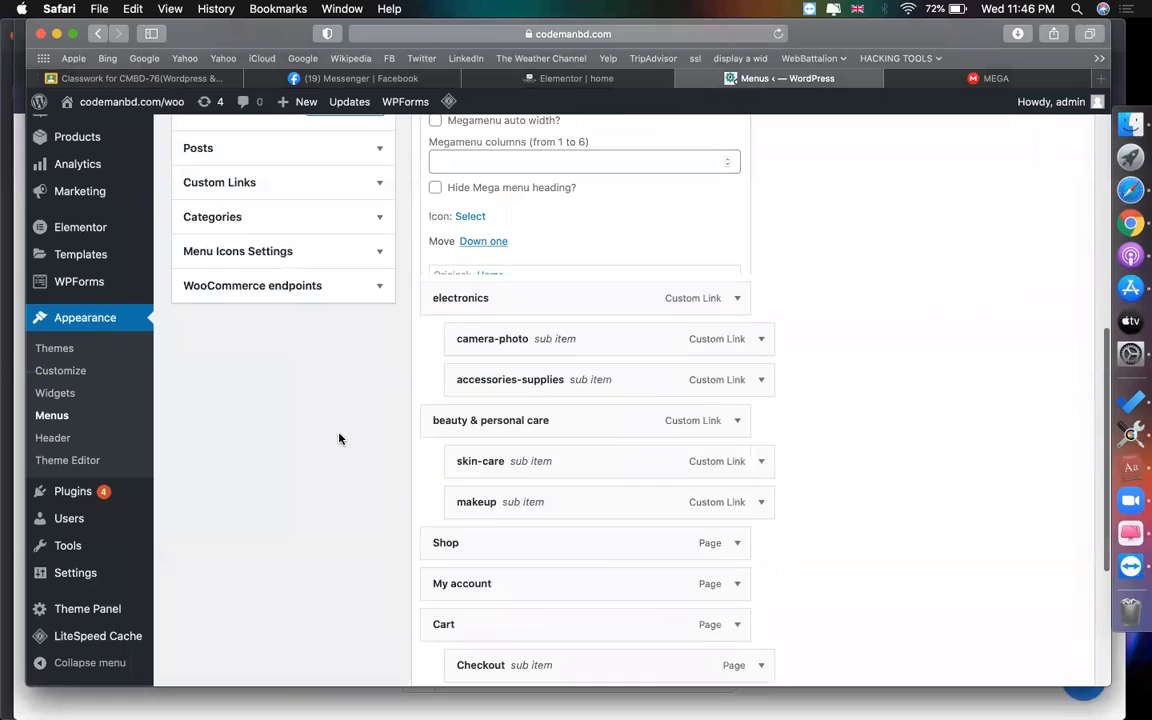
{"action": "scroll", "coordinate": [339, 437], "scroll_direction": "up", "scroll_amount": 5}
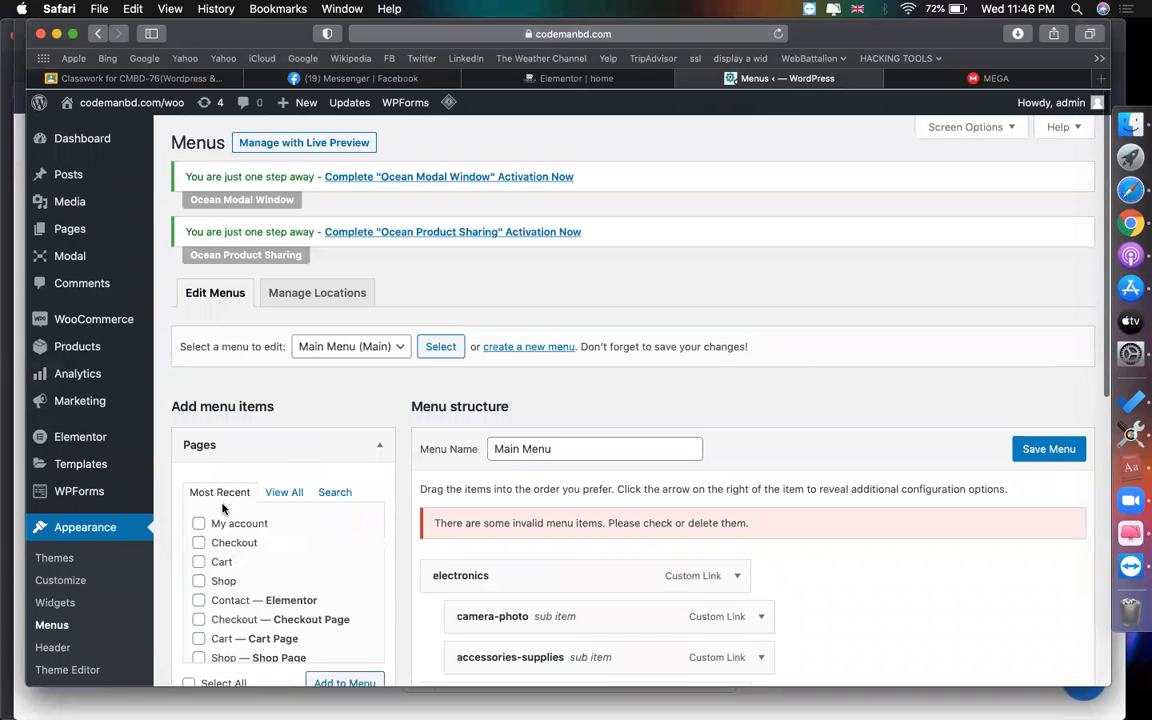